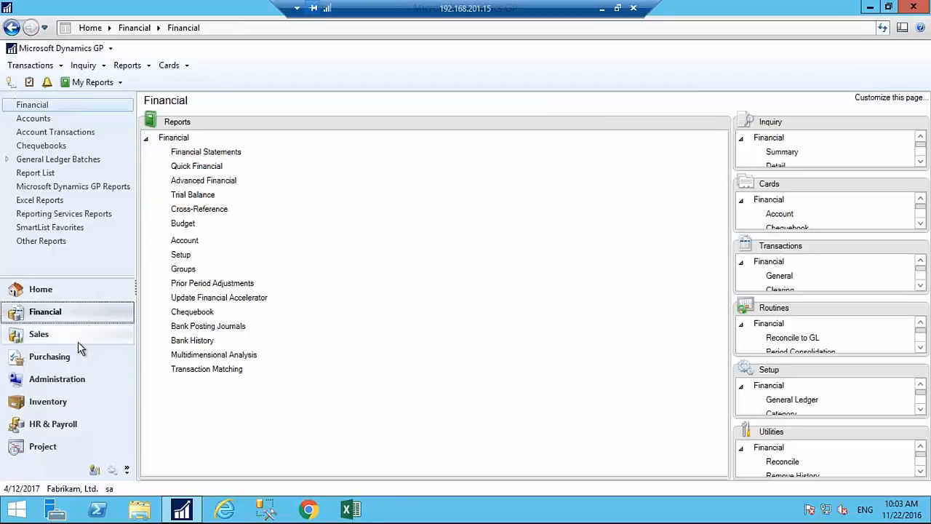
Open the Trial Balance Summary report from the Financial series' Reporting Services reports
{"action": "left_click", "coordinate": [65, 216]}
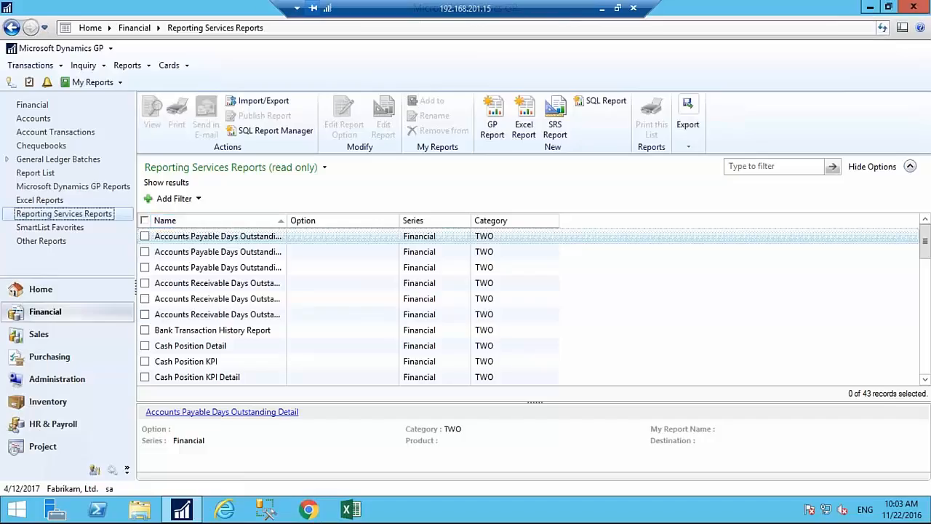
{"action": "left_click_drag", "start_coordinate": [924, 251], "coordinate": [925, 361]}
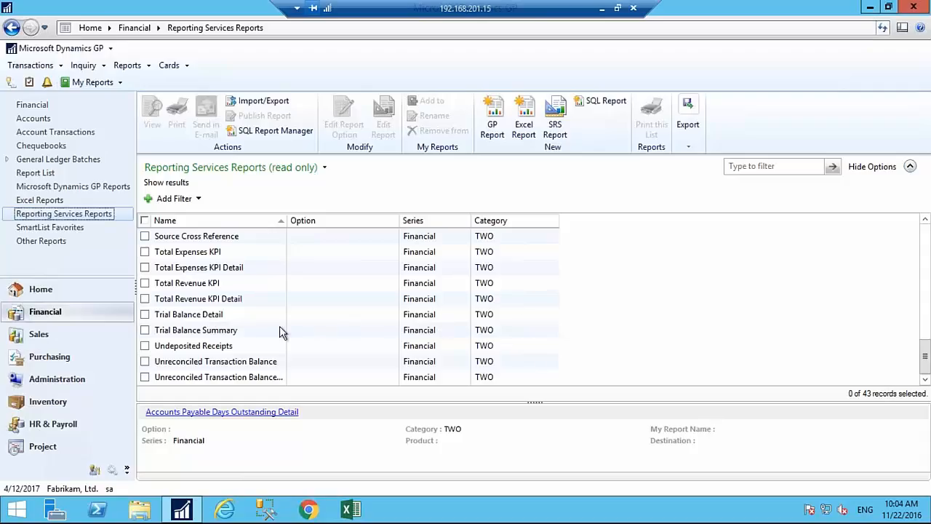
{"action": "double_click", "coordinate": [207, 331]}
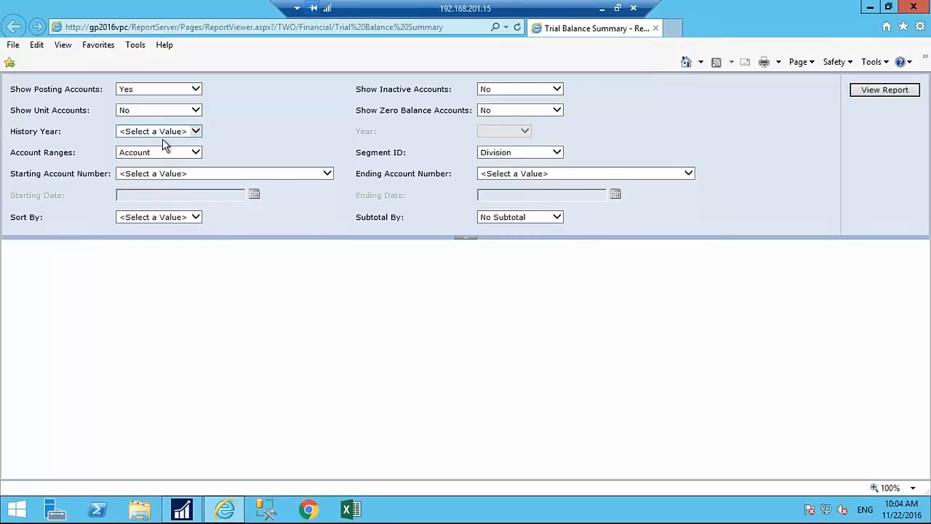
Set the report's History Year to No, the Year to 2014 and Sort By to Account
{"action": "left_click", "coordinate": [196, 132]}
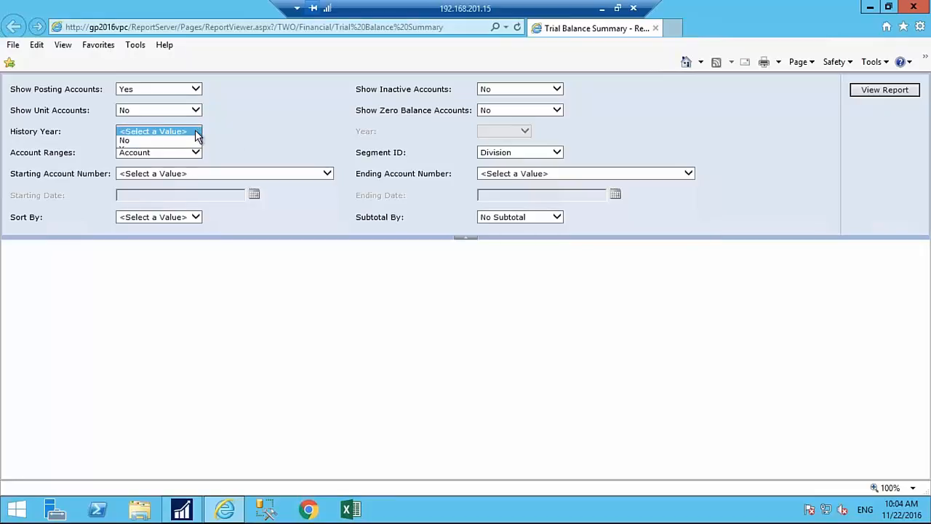
{"action": "left_click", "coordinate": [148, 141]}
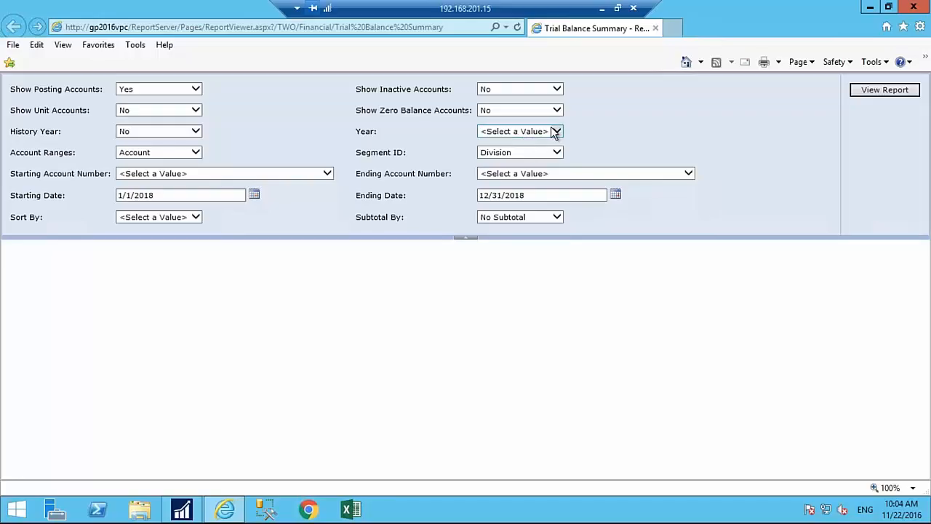
{"action": "left_click", "coordinate": [555, 132]}
{"action": "left_click", "coordinate": [509, 139]}
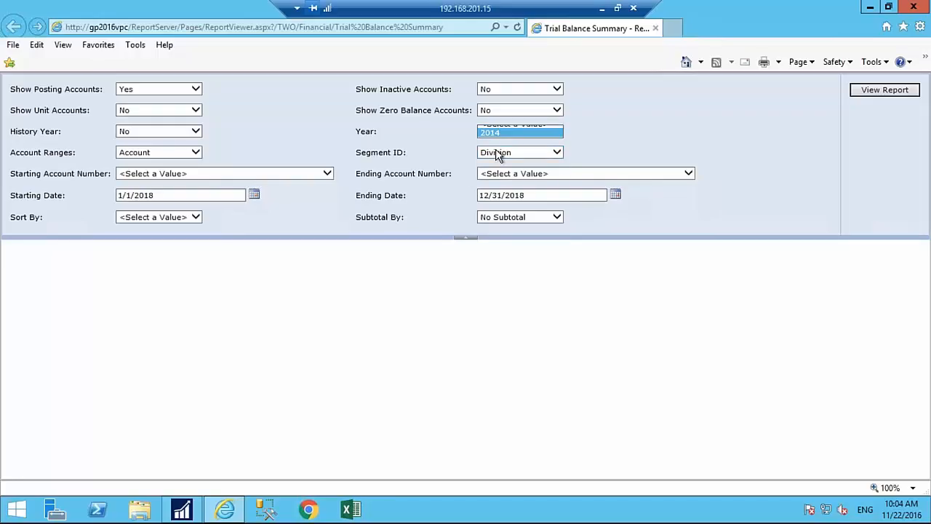
{"action": "left_click", "coordinate": [195, 218]}
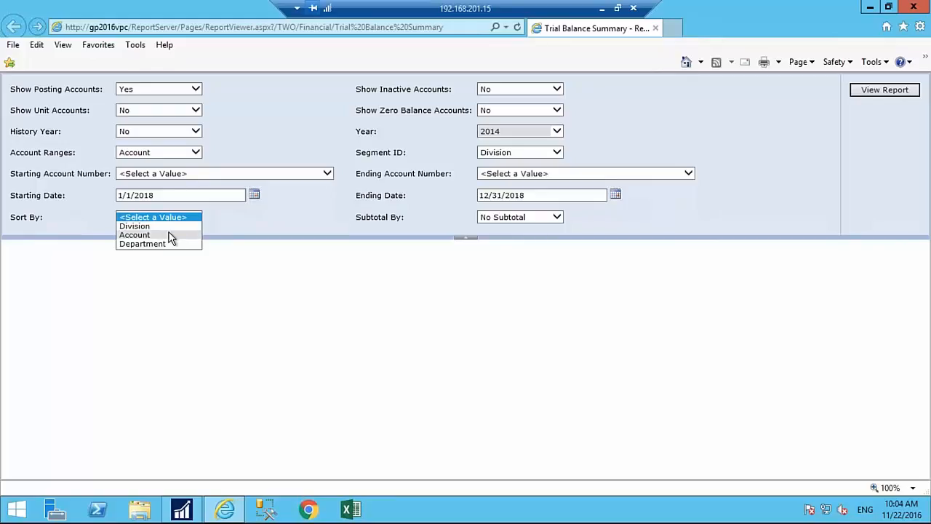
{"action": "left_click", "coordinate": [168, 237]}
Set the account range from the first to the last account offered and run the trial balance report
{"action": "left_click", "coordinate": [327, 175]}
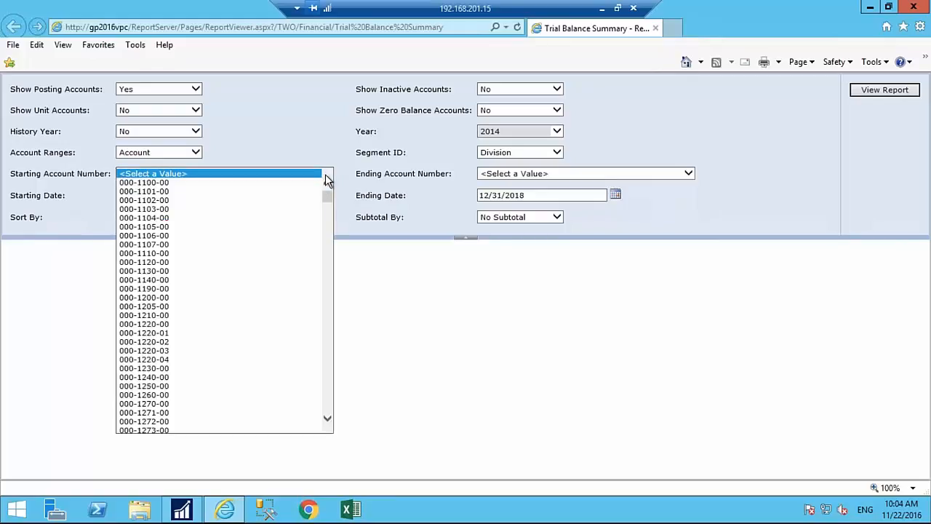
{"action": "left_click", "coordinate": [265, 185]}
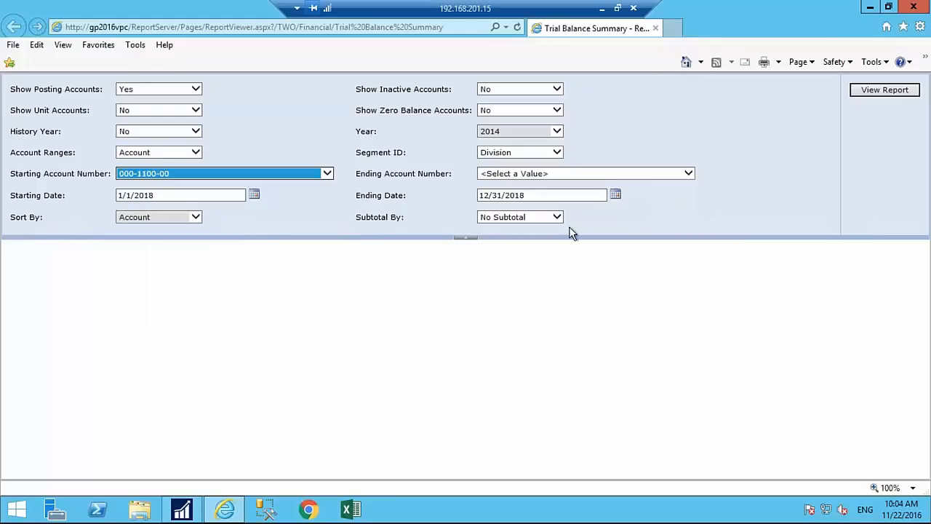
{"action": "left_click", "coordinate": [688, 174]}
{"action": "left_click_drag", "start_coordinate": [684, 196], "coordinate": [684, 413]}
{"action": "left_click", "coordinate": [518, 430]}
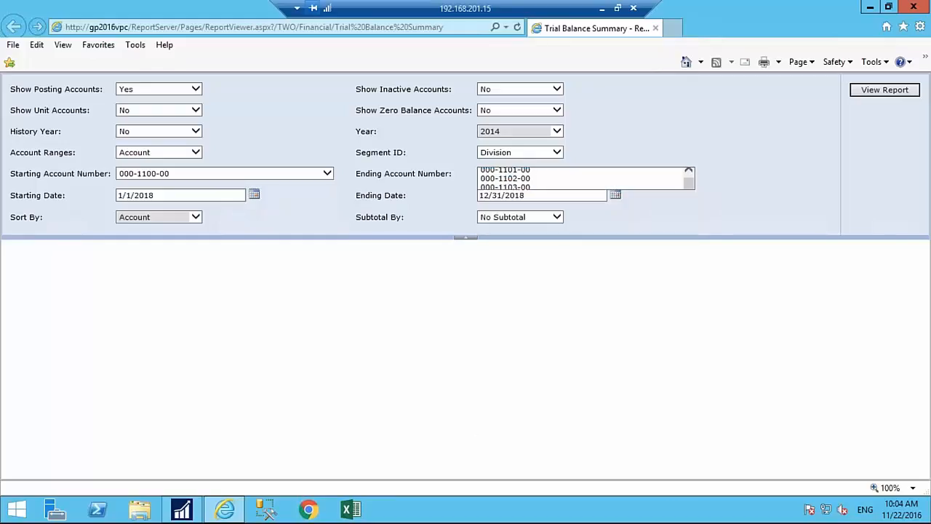
{"action": "left_click", "coordinate": [866, 97]}
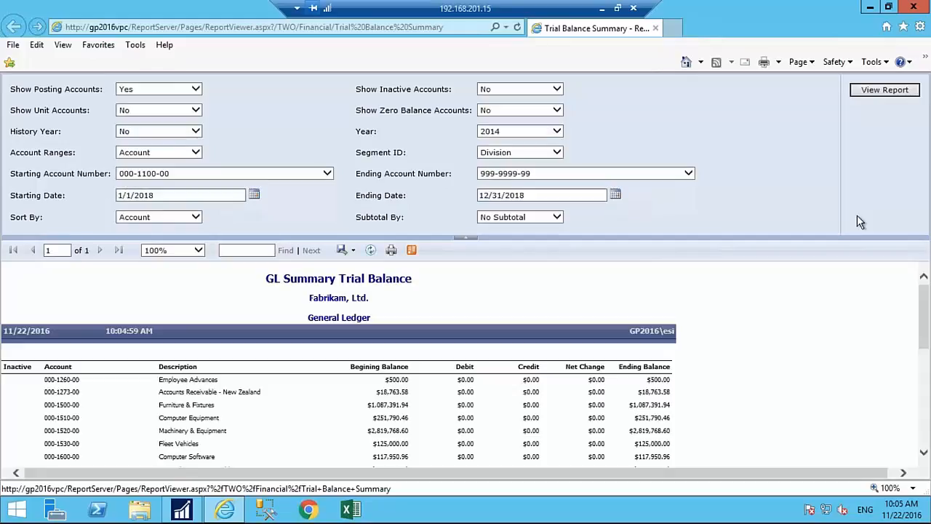
Collapse the report's parameter area, then export the trial balance to Excel and save the file to the desktop
{"action": "scroll", "coordinate": [920, 376], "scroll_direction": "down", "scroll_amount": 2}
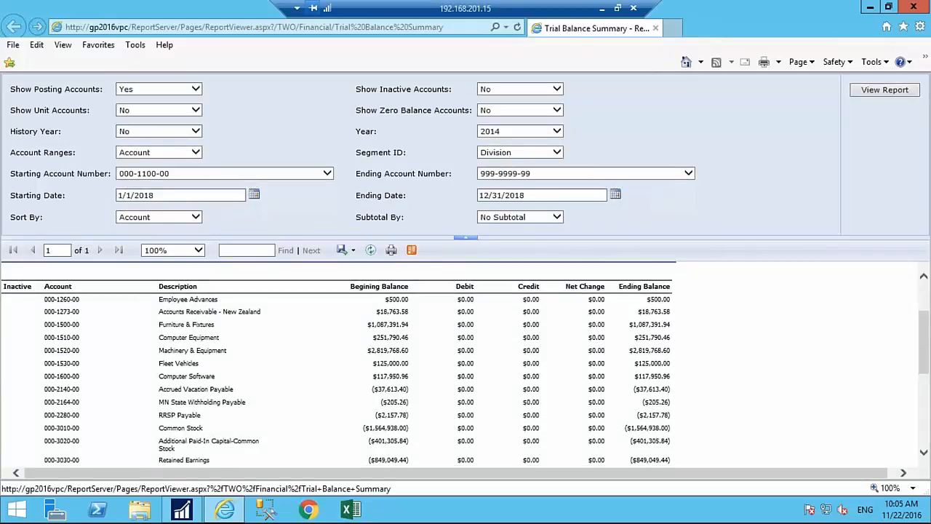
{"action": "left_click", "coordinate": [464, 239]}
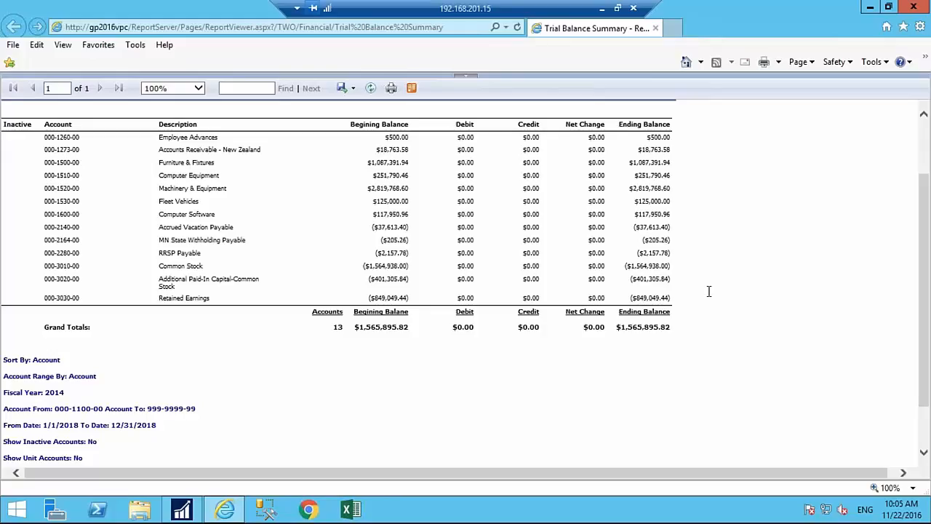
{"action": "left_click", "coordinate": [353, 90]}
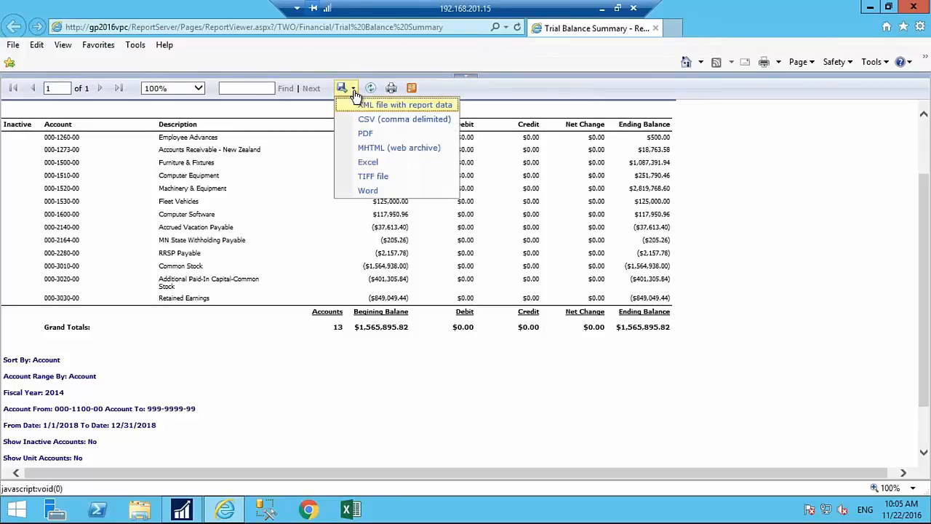
{"action": "left_click", "coordinate": [377, 163]}
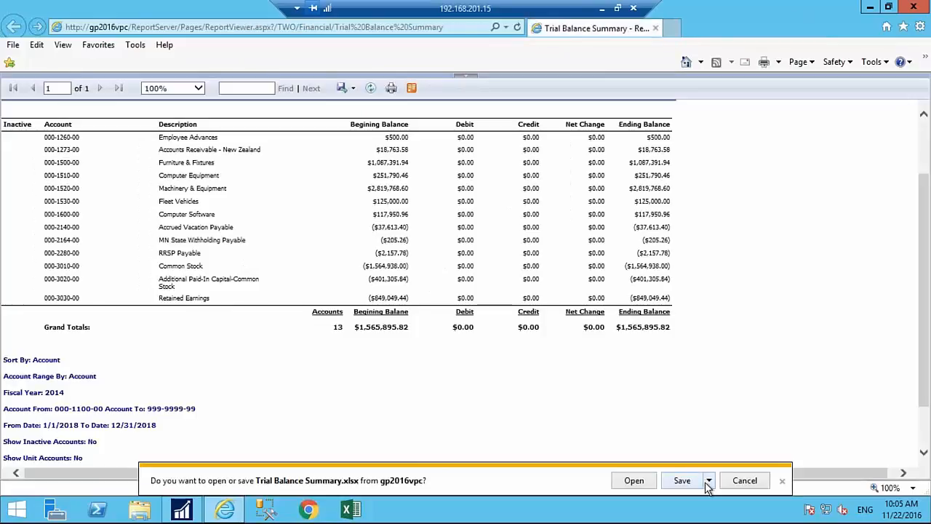
{"action": "left_click", "coordinate": [708, 486]}
{"action": "left_click", "coordinate": [754, 463]}
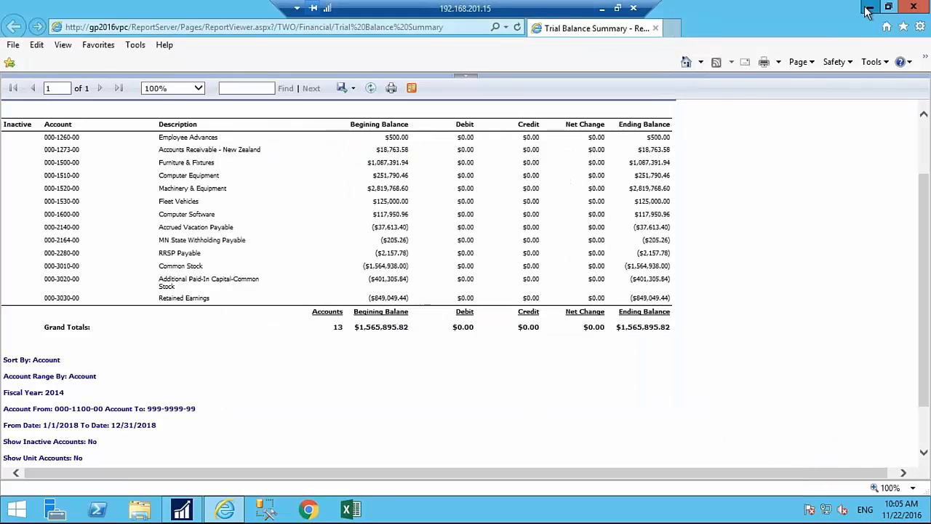
Close the report, clear the view to the desktop and open the exported Trial Balance Summary workbook
{"action": "left_click", "coordinate": [914, 7]}
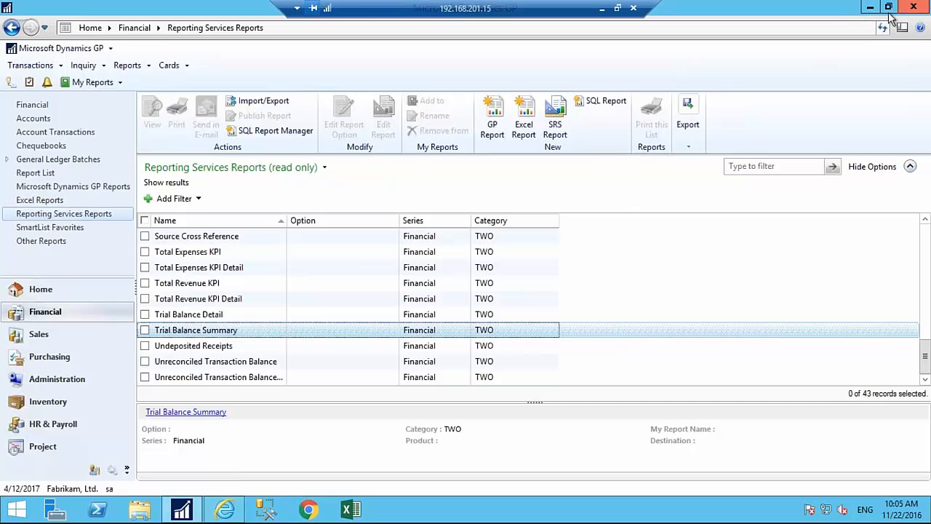
{"action": "left_click", "coordinate": [871, 7]}
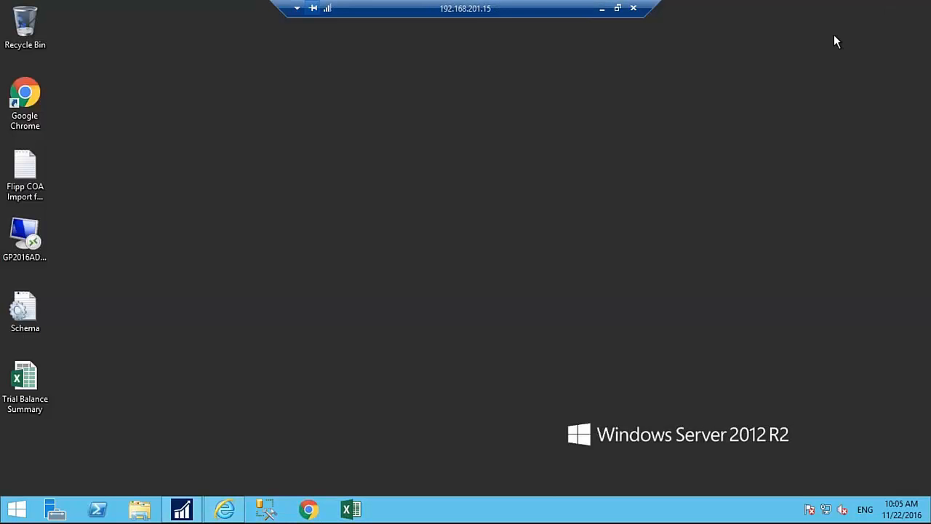
{"action": "double_click", "coordinate": [24, 385]}
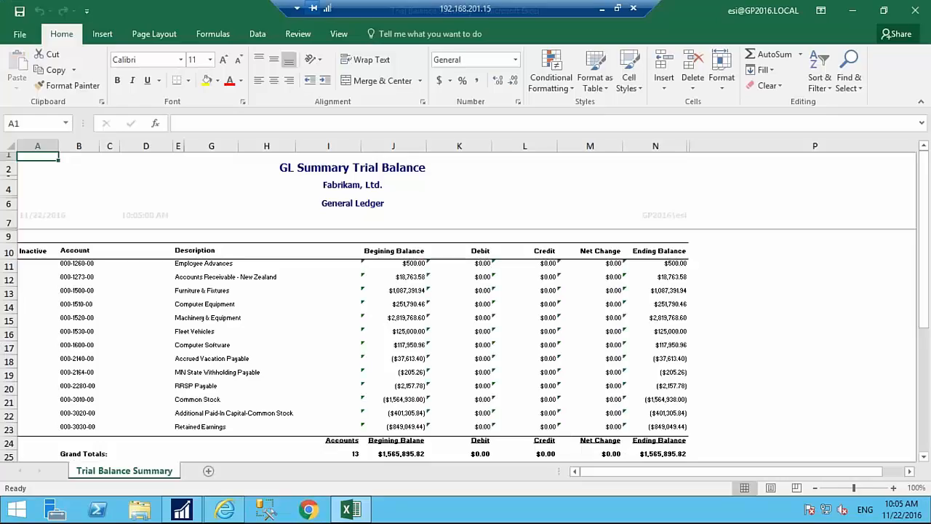
Review the account rows and grand totals in the exported trial balance workbook, then close it
{"action": "scroll", "coordinate": [349, 327], "scroll_direction": "down", "scroll_amount": 1}
{"action": "left_click", "coordinate": [219, 315]}
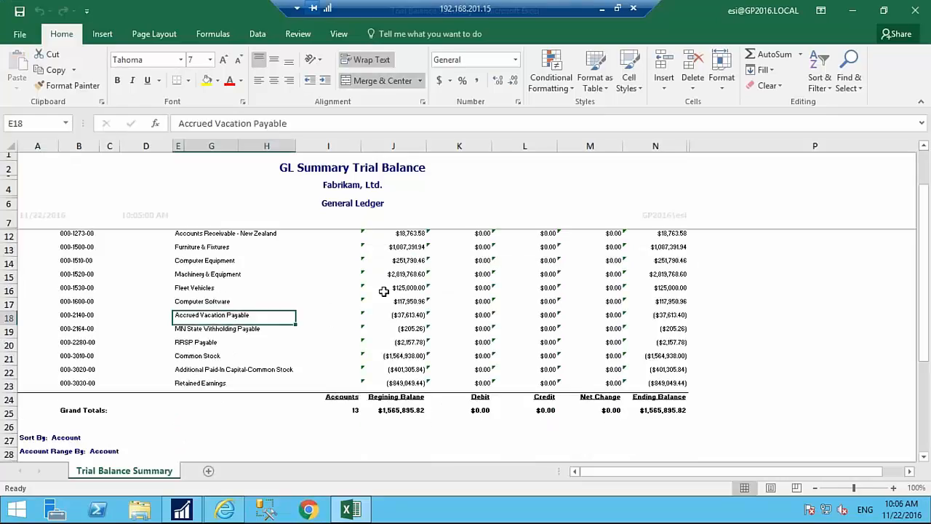
{"action": "left_click", "coordinate": [719, 272]}
{"action": "scroll", "coordinate": [716, 270], "scroll_direction": "up", "scroll_amount": 1}
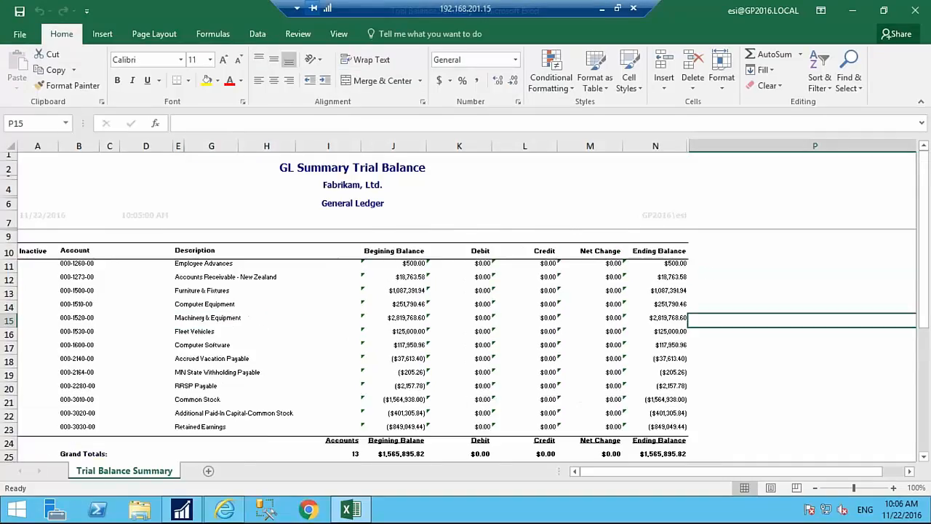
{"action": "left_click", "coordinate": [707, 266]}
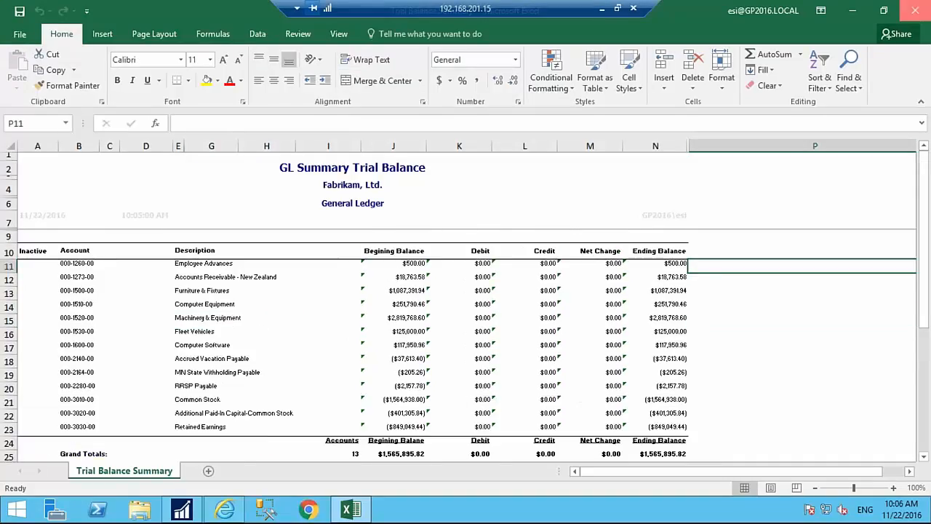
{"action": "left_click", "coordinate": [911, 8]}
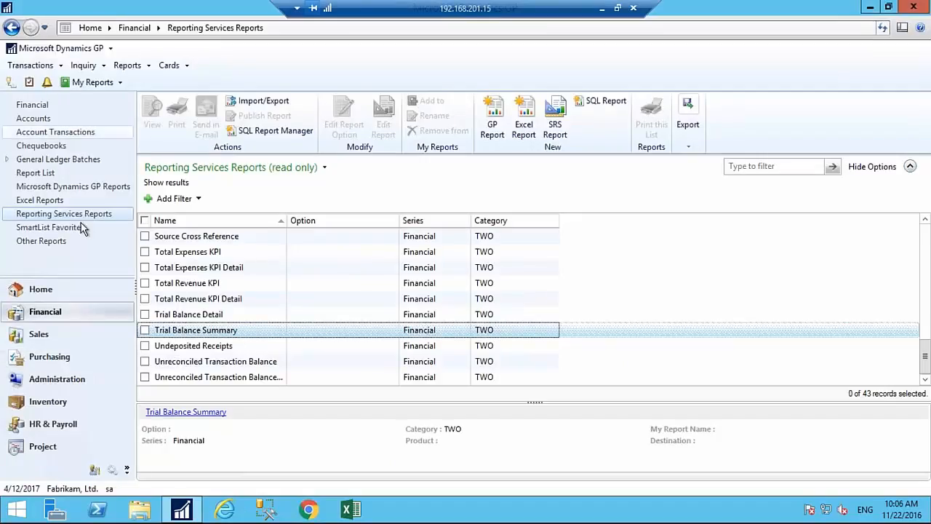
Switch to the Sales series and display its Reporting Services reports list
{"action": "left_click", "coordinate": [86, 337]}
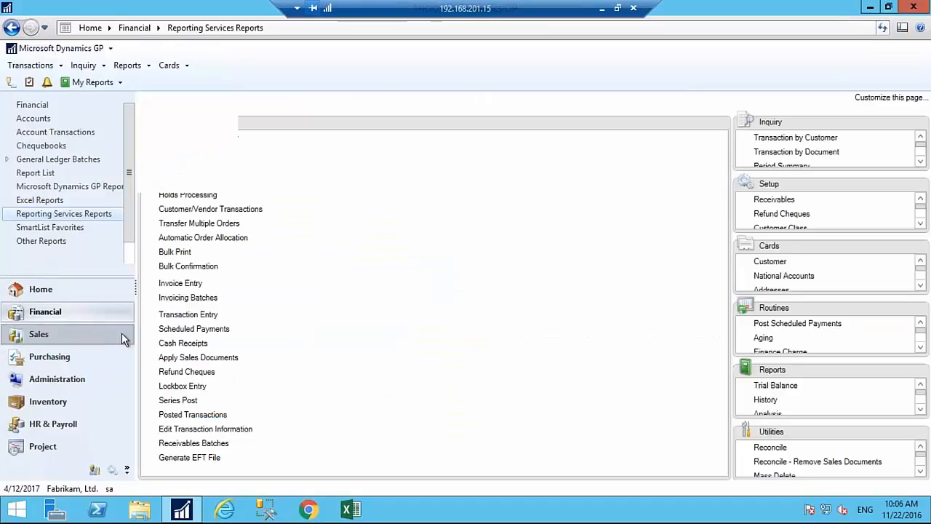
{"action": "left_click", "coordinate": [34, 351]}
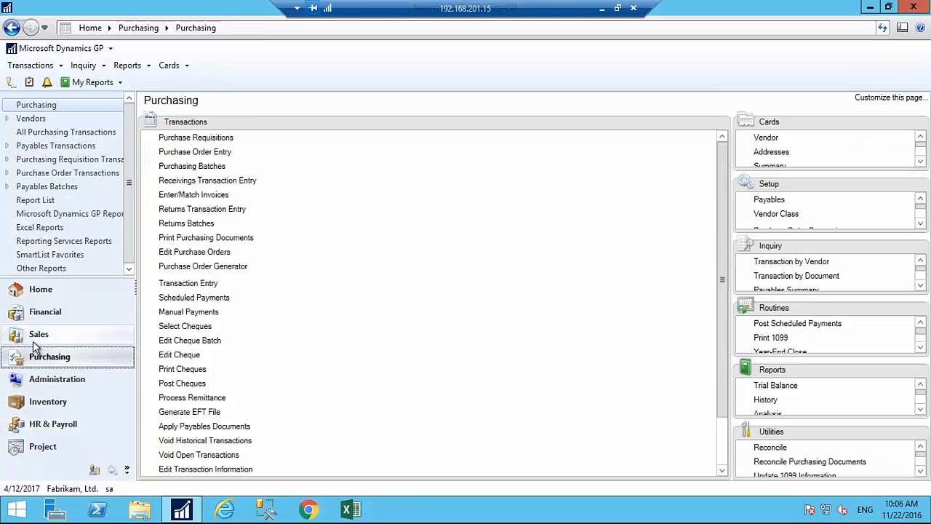
{"action": "left_click", "coordinate": [34, 340]}
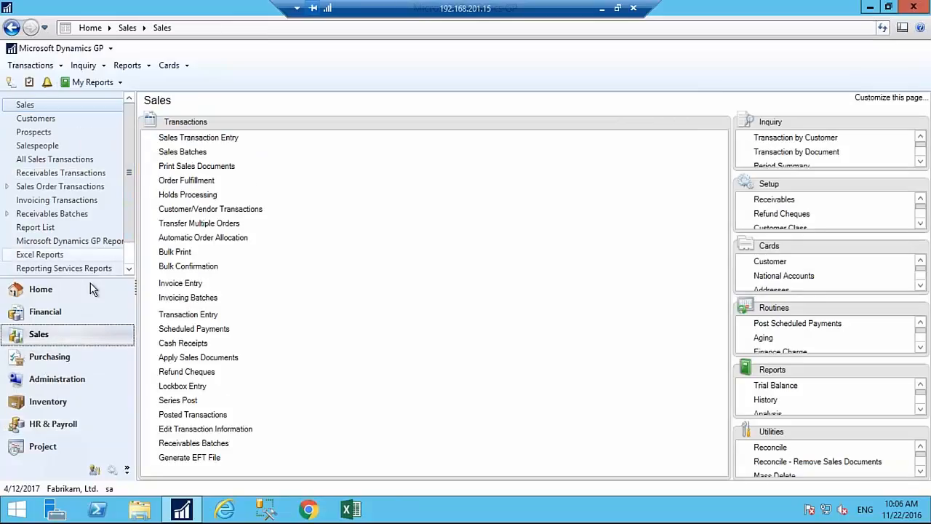
{"action": "left_click", "coordinate": [63, 268]}
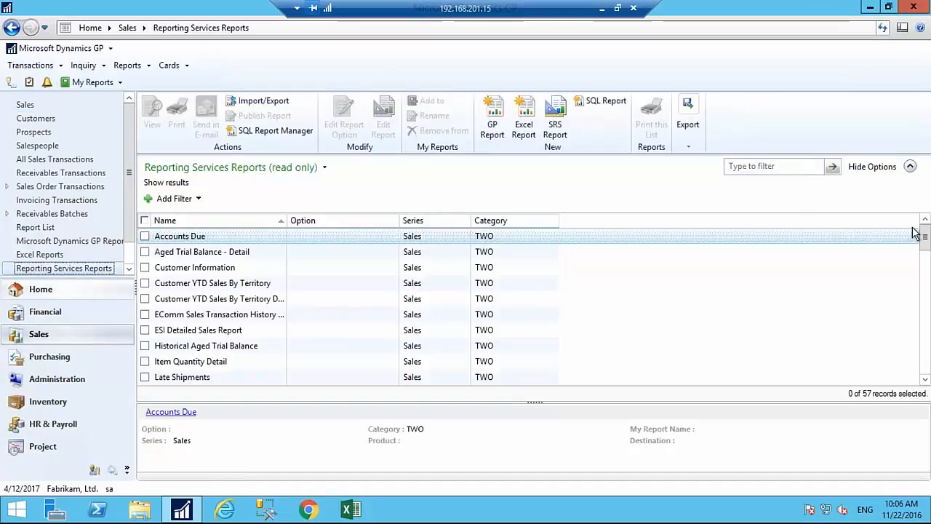
Find the Receivables Detail report in the Sales reports list and open it
{"action": "scroll", "coordinate": [920, 266], "scroll_direction": "down", "scroll_amount": 1}
{"action": "scroll", "coordinate": [920, 262], "scroll_direction": "down", "scroll_amount": 1}
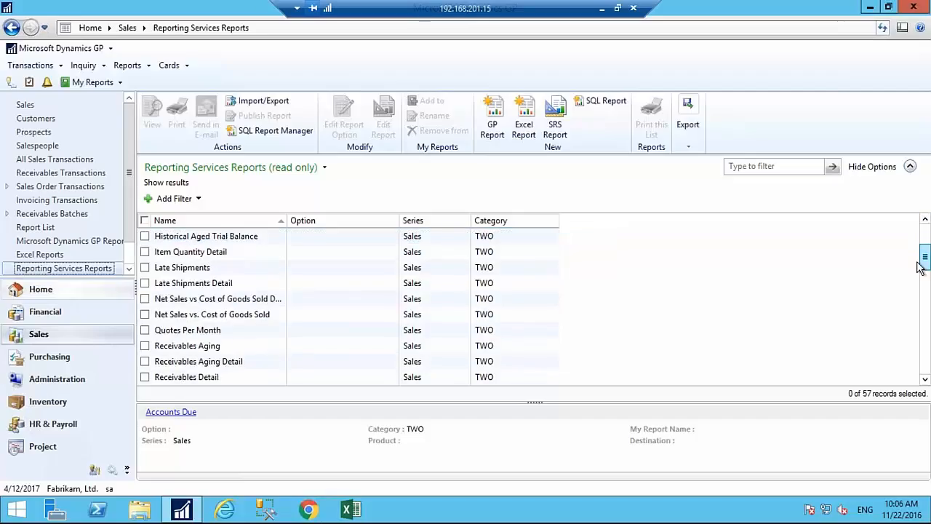
{"action": "scroll", "coordinate": [923, 262], "scroll_direction": "down", "scroll_amount": 2}
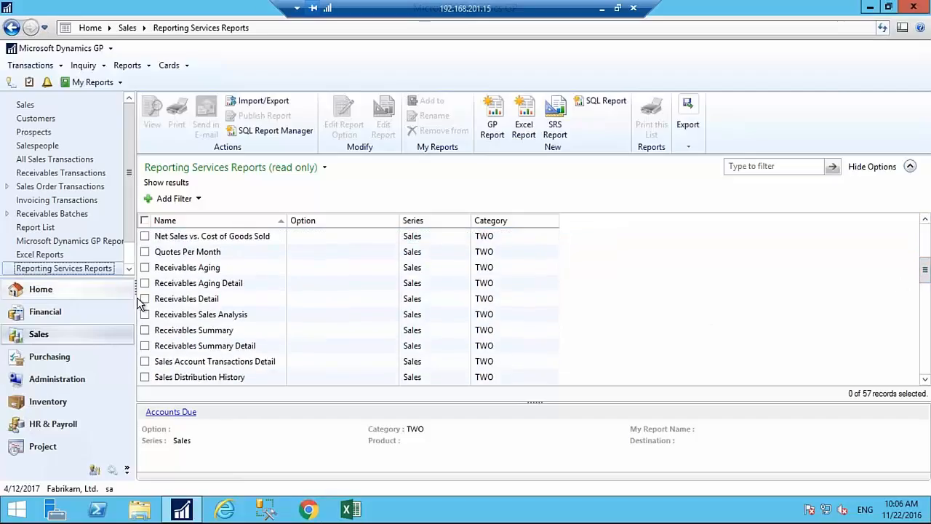
{"action": "left_click", "coordinate": [187, 299]}
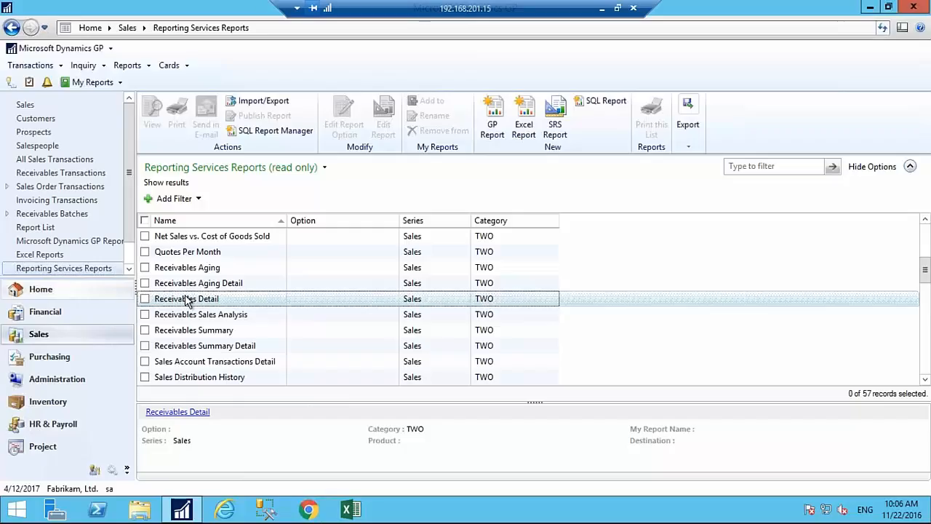
{"action": "double_click", "coordinate": [187, 300]}
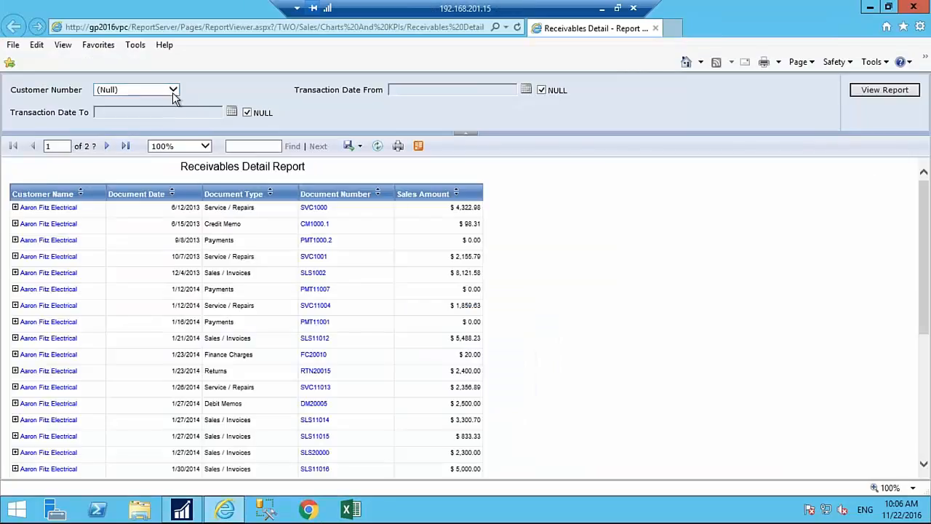
Limit the Receivables Detail report to the first listed customer number and run it
{"action": "left_click", "coordinate": [174, 94]}
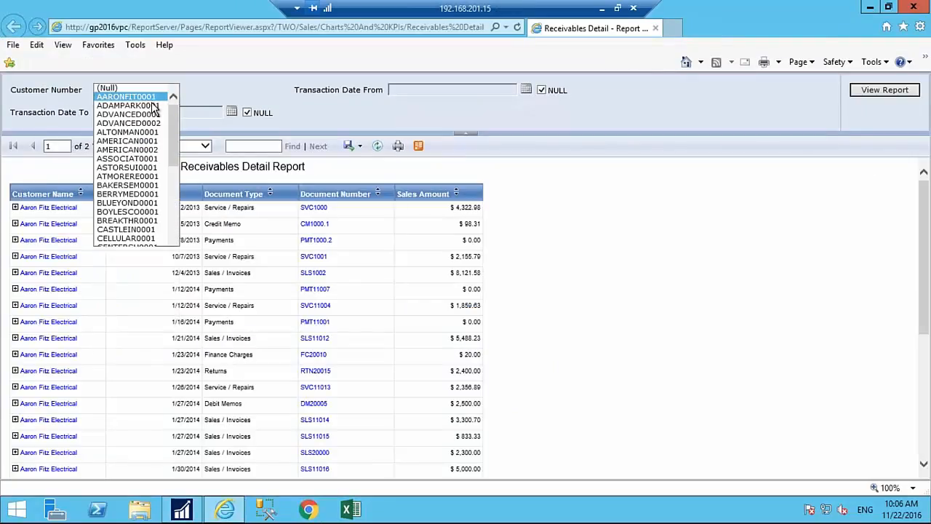
{"action": "left_click", "coordinate": [153, 99]}
{"action": "left_click", "coordinate": [864, 95]}
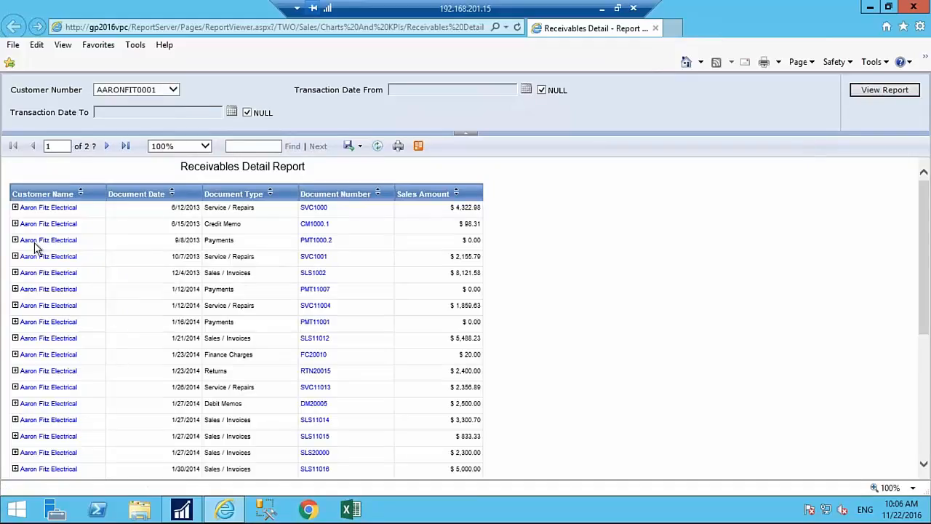
Expand the first receivables transaction's customer details and try the salesperson drill-down, declining to open the program and closing the report
{"action": "left_click", "coordinate": [15, 208]}
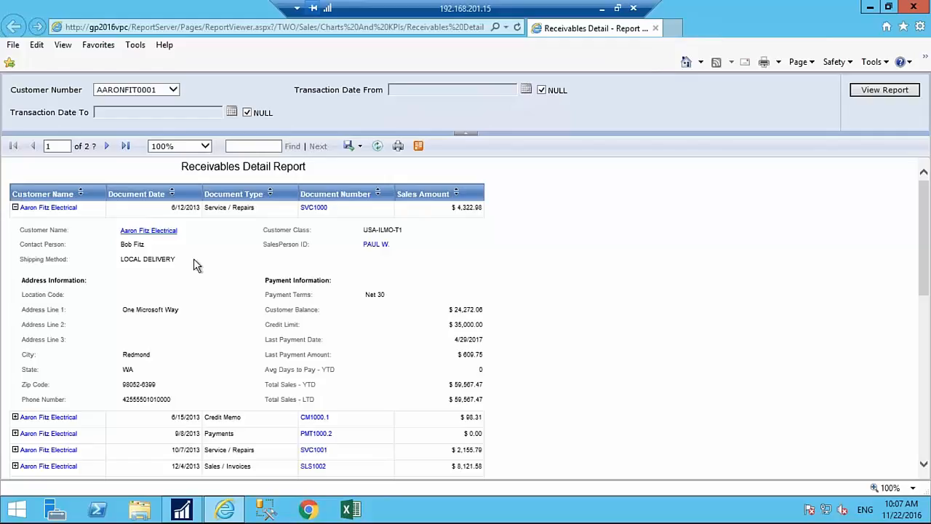
{"action": "left_click", "coordinate": [378, 247]}
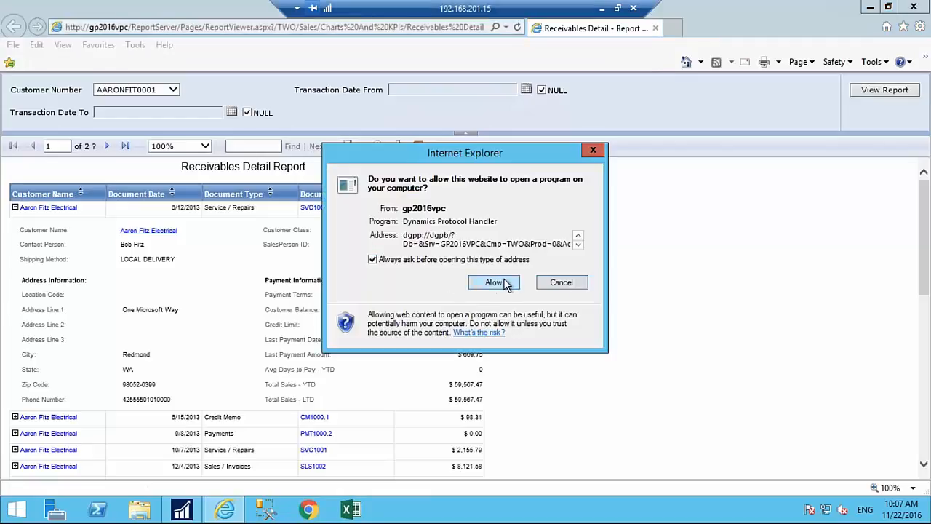
{"action": "left_click", "coordinate": [561, 286]}
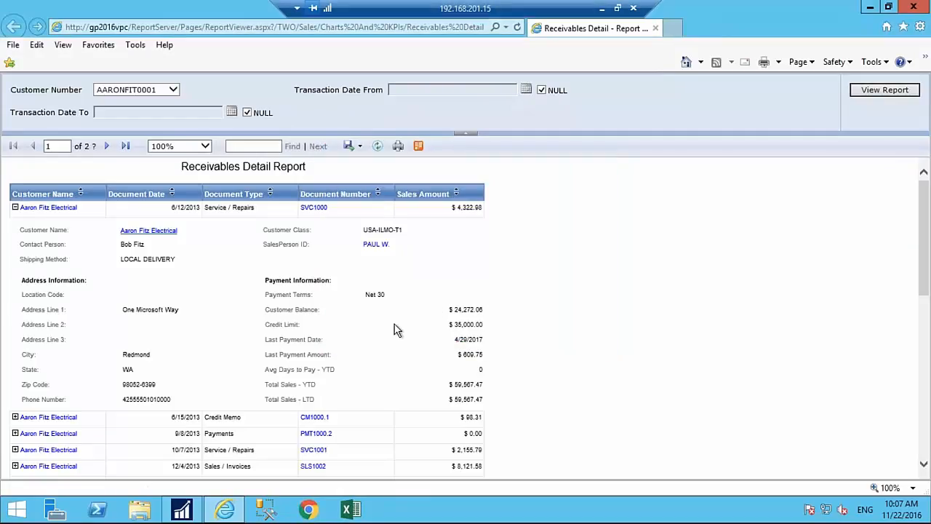
{"action": "left_click", "coordinate": [914, 7]}
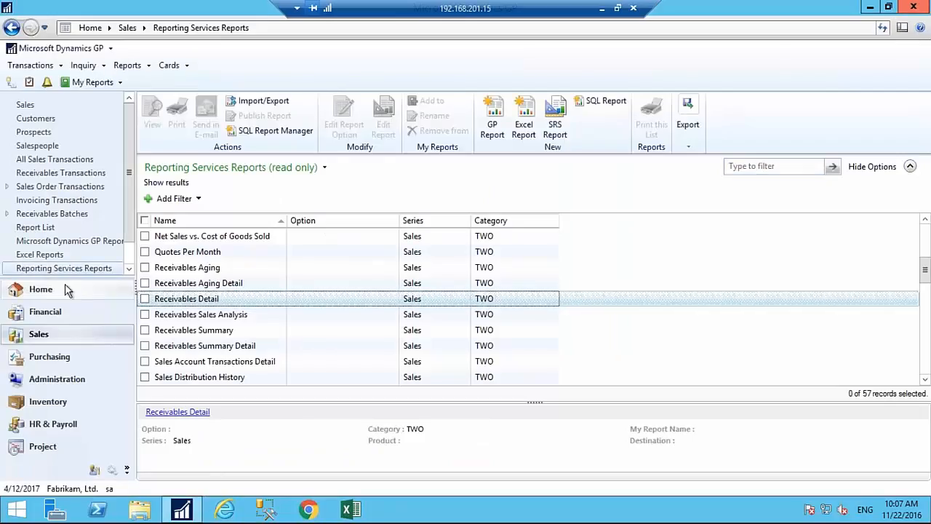
Find Sales Summary among the Inventory series' Reporting Services reports and open it for editing in Report Builder
{"action": "left_click", "coordinate": [59, 401]}
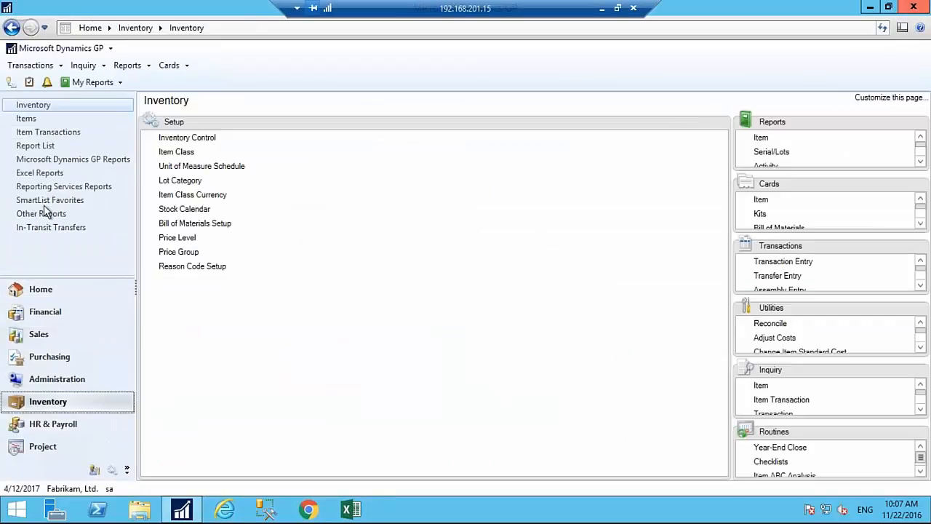
{"action": "left_click", "coordinate": [60, 187]}
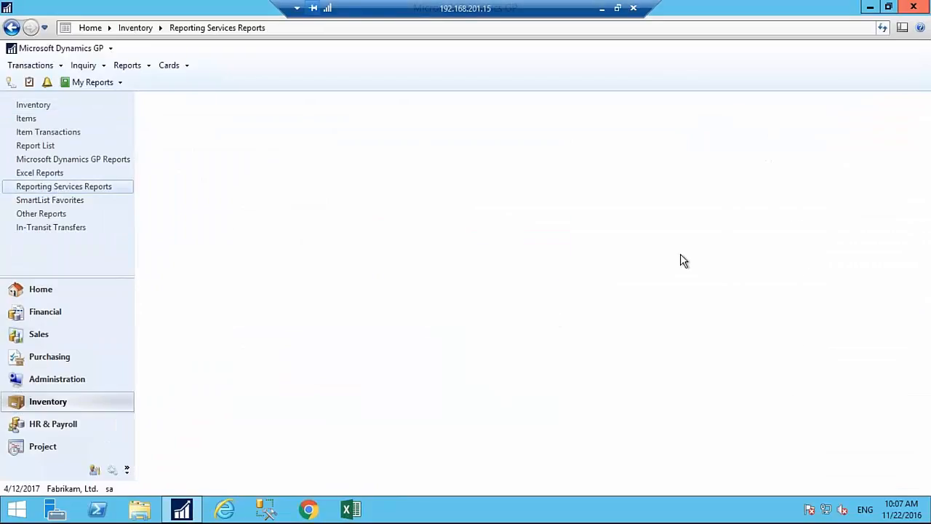
{"action": "left_click", "coordinate": [178, 351]}
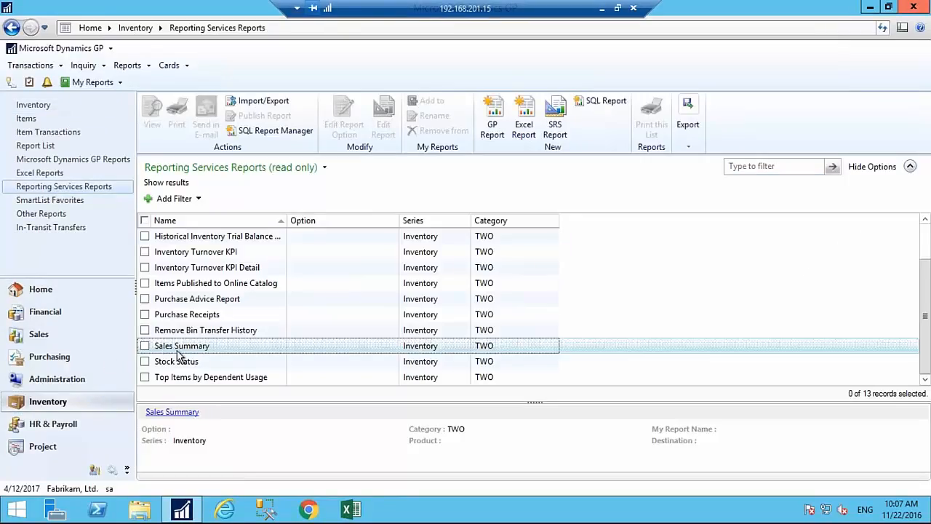
{"action": "left_click", "coordinate": [145, 346]}
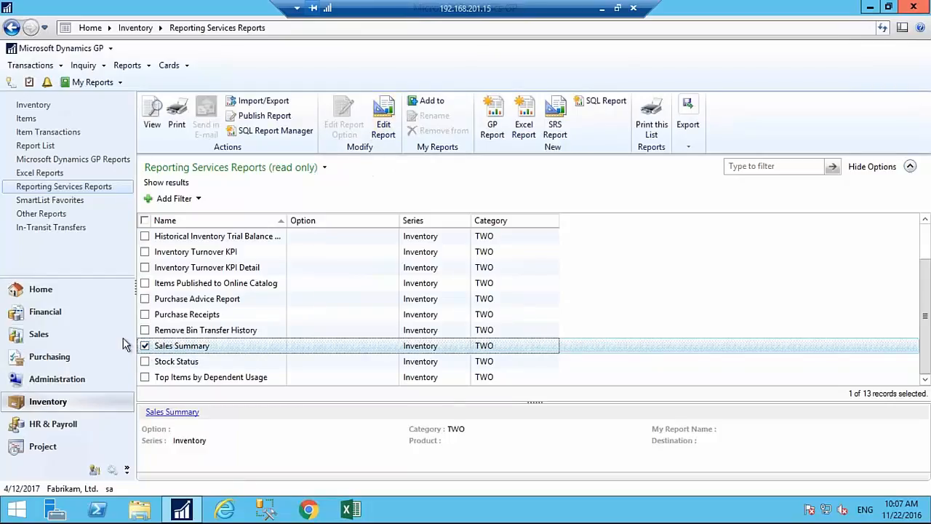
{"action": "left_click", "coordinate": [380, 111]}
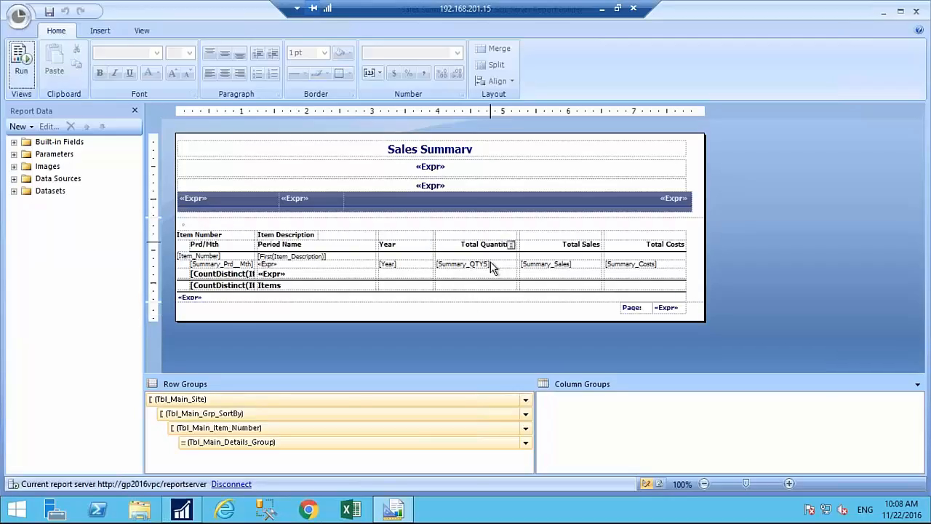
Insert the Summary_Costs field into the empty item-row cell beneath the Total Costs heading
{"action": "left_click", "coordinate": [624, 264]}
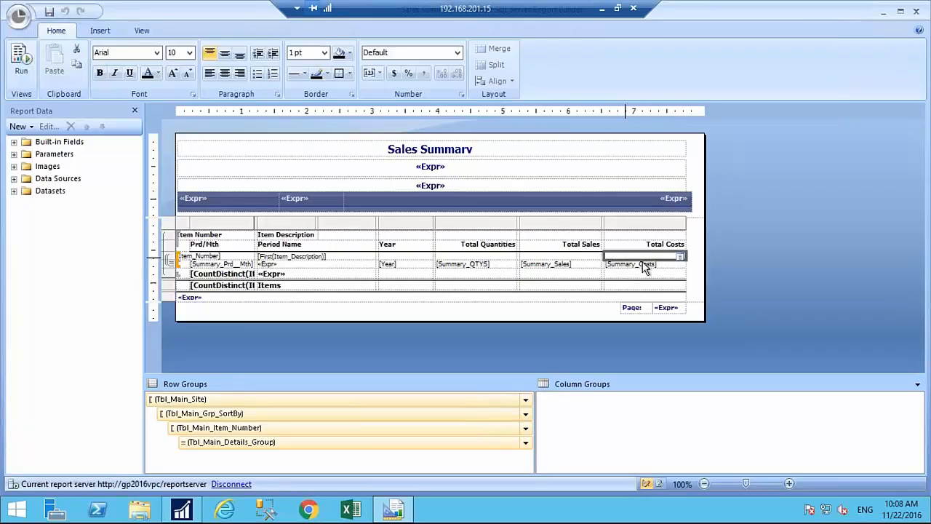
{"action": "left_click", "coordinate": [680, 256]}
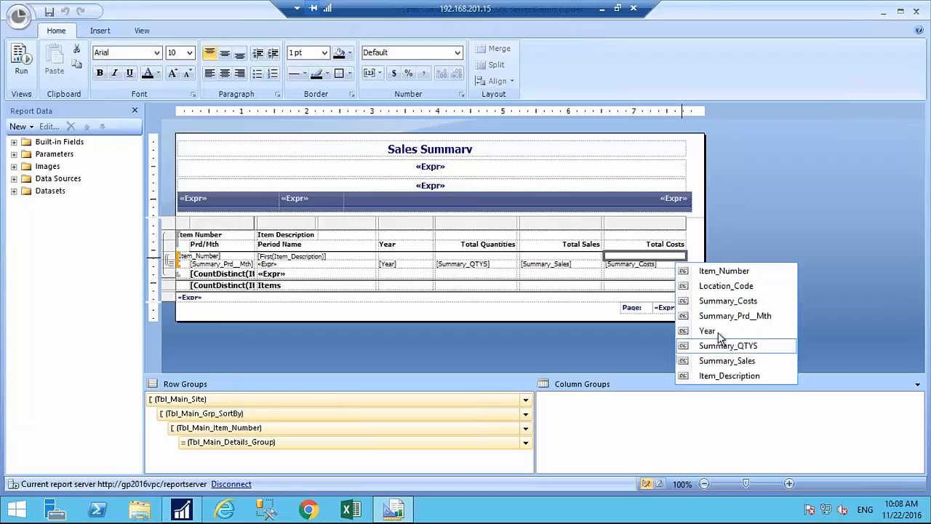
{"action": "left_click", "coordinate": [715, 301]}
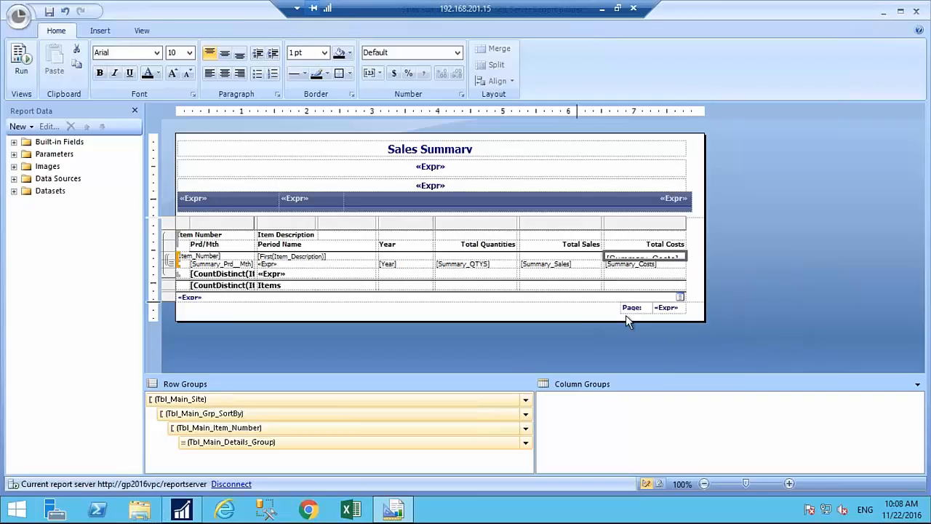
Change the item-row Summary_Costs text box to the Tahoma font with a smaller font size
{"action": "right_click", "coordinate": [650, 259]}
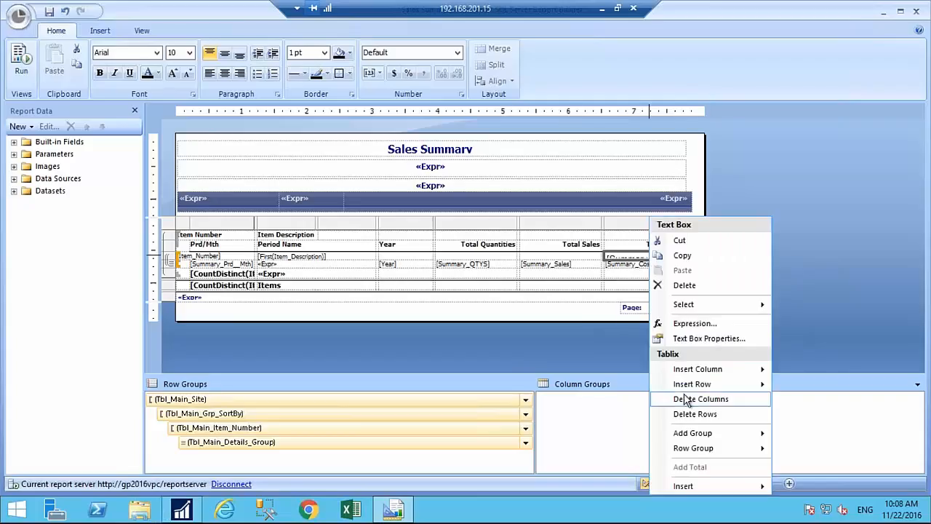
{"action": "left_click", "coordinate": [699, 338]}
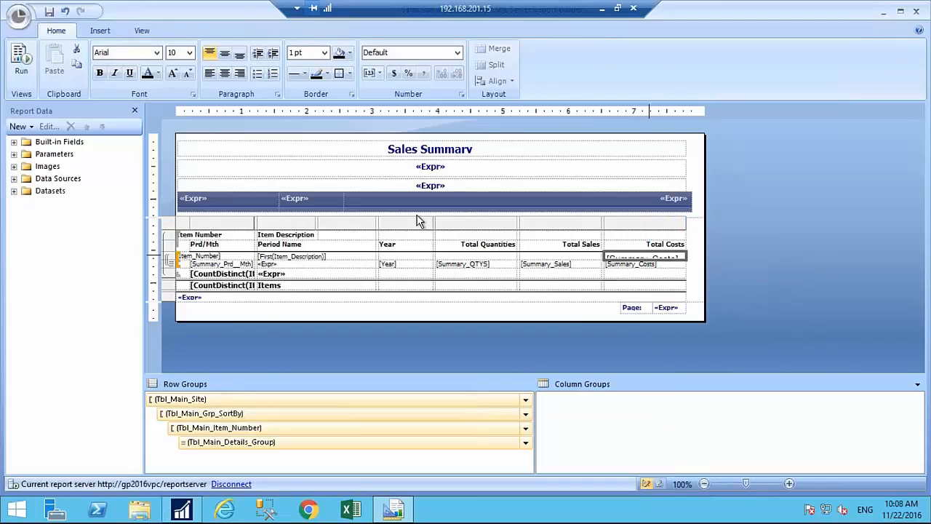
{"action": "left_click", "coordinate": [294, 154]}
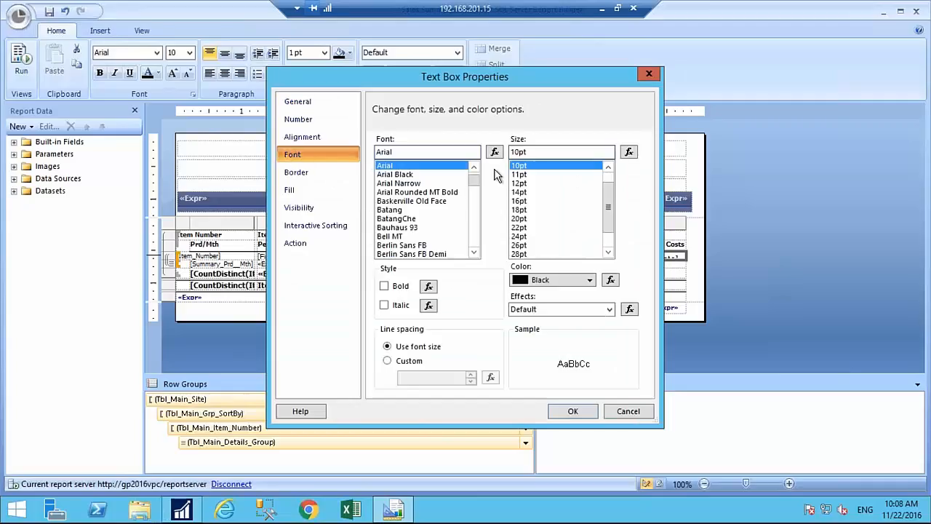
{"action": "left_click_drag", "start_coordinate": [474, 181], "coordinate": [473, 236]}
{"action": "left_click", "coordinate": [426, 192]}
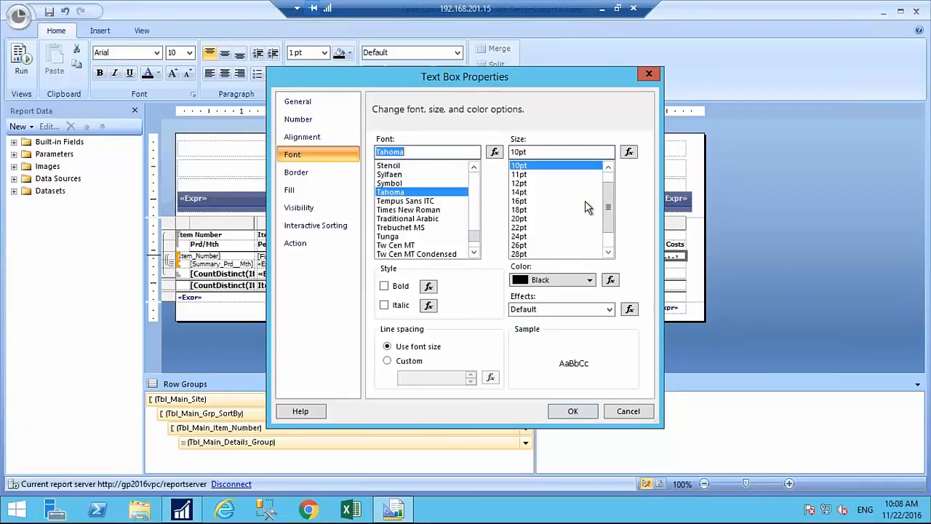
{"action": "left_click_drag", "start_coordinate": [608, 208], "coordinate": [608, 175]}
{"action": "left_click", "coordinate": [582, 182]}
{"action": "left_click", "coordinate": [573, 411]}
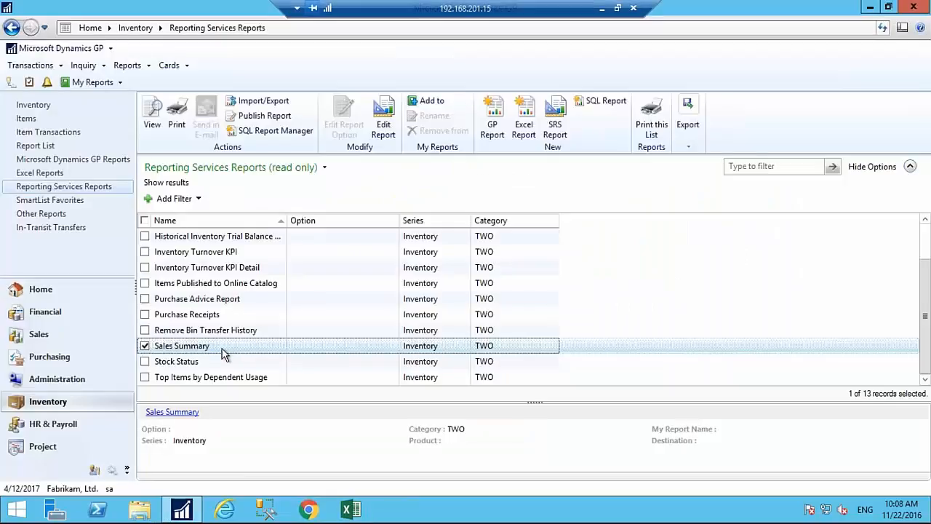
Run the edited Sales Summary report for all item numbers and all location codes, sorted by Item
{"action": "double_click", "coordinate": [260, 346]}
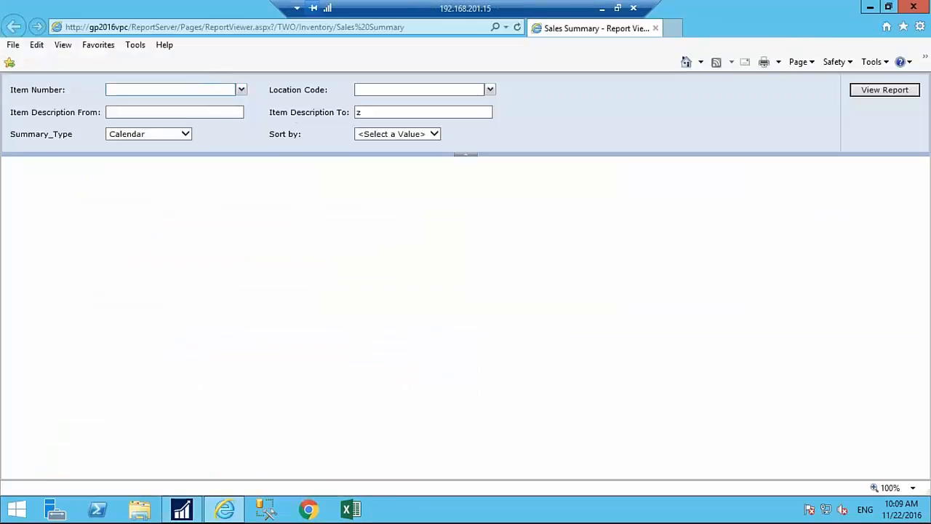
{"action": "left_click", "coordinate": [241, 91]}
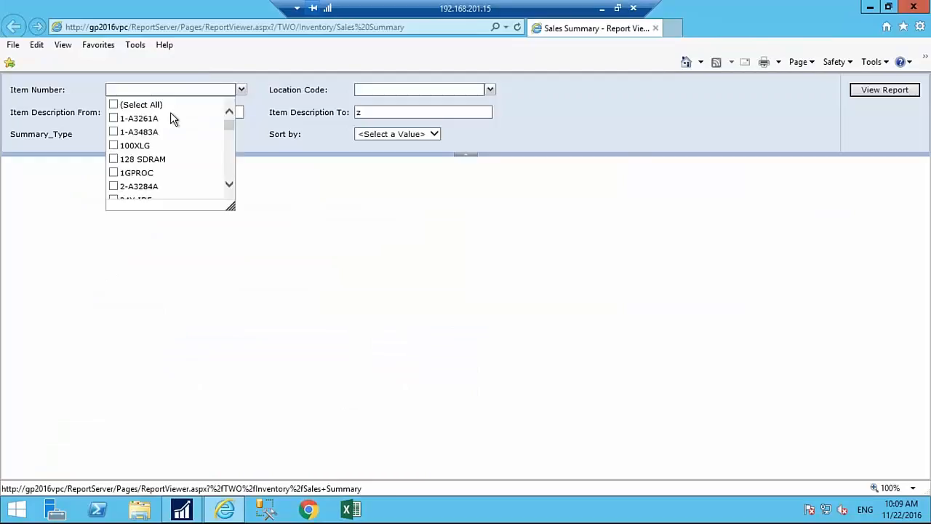
{"action": "left_click", "coordinate": [141, 105]}
{"action": "left_click", "coordinate": [488, 91]}
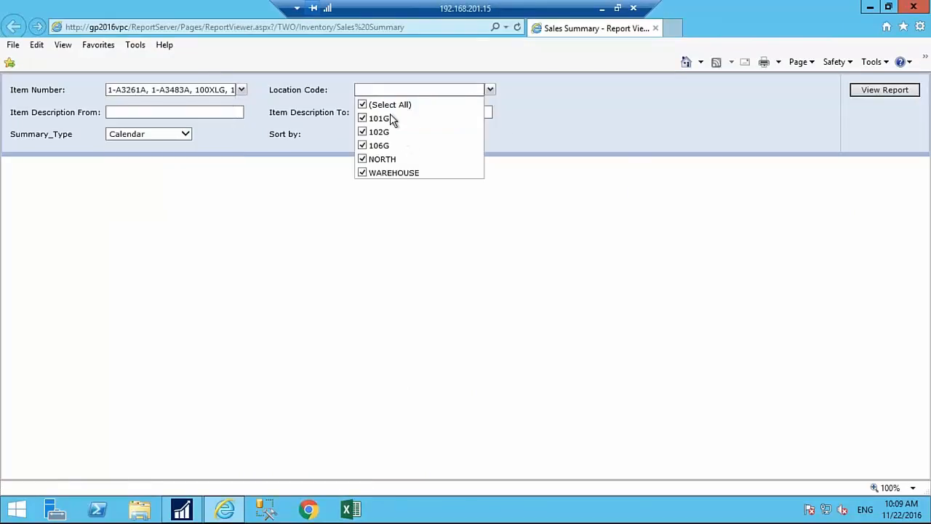
{"action": "left_click", "coordinate": [433, 136]}
{"action": "left_click", "coordinate": [386, 143]}
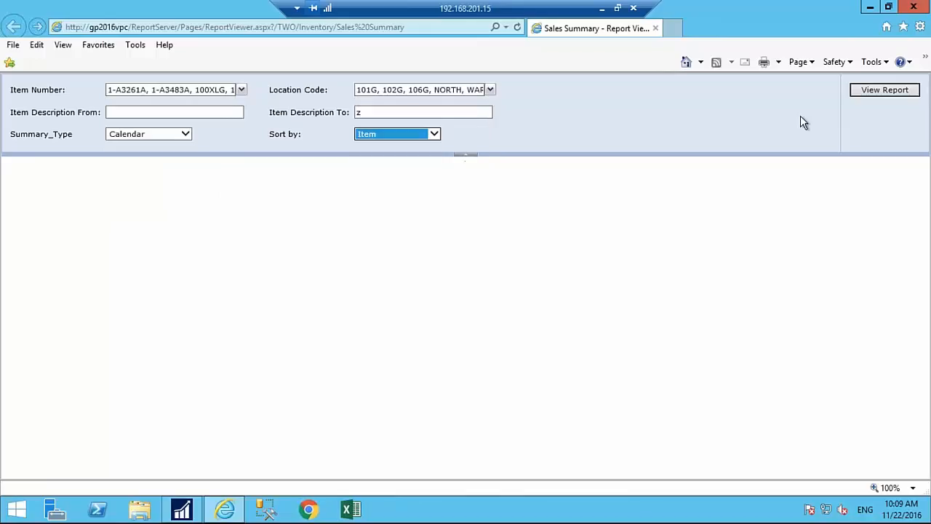
{"action": "left_click", "coordinate": [885, 90]}
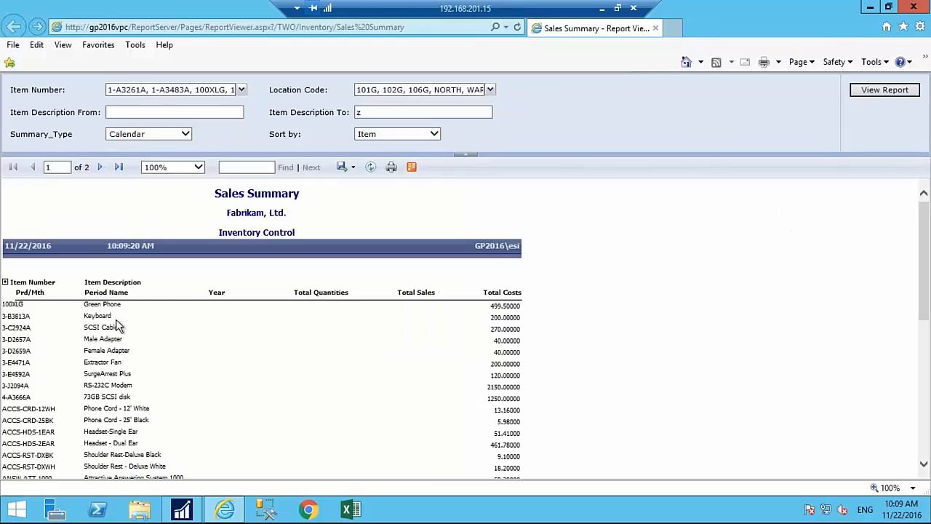
Expand the item groups in the Sales Summary to examine the monthly rows beneath each item's total cost, then close the report
{"action": "left_click", "coordinate": [5, 283]}
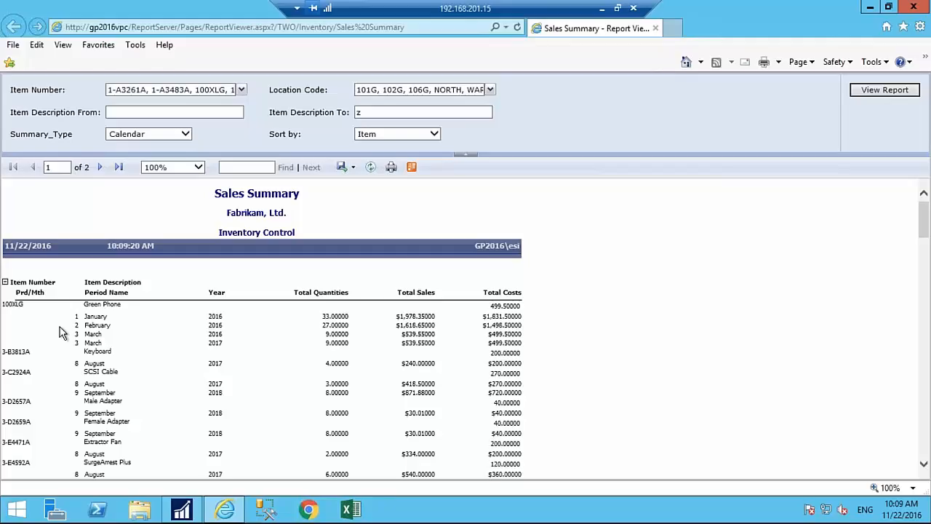
{"action": "left_click", "coordinate": [914, 7]}
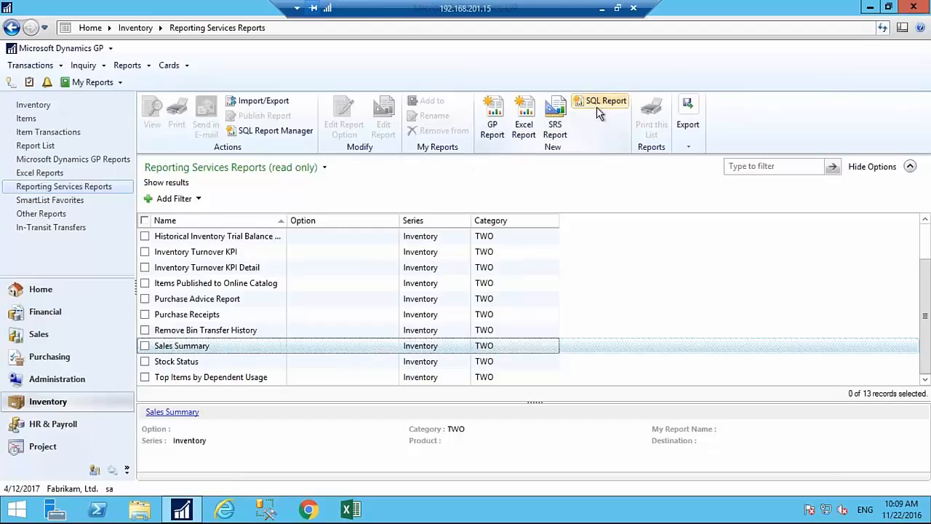
Switch to Report Project1 in Visual Studio and look over the available report items, server data connections and report data
{"action": "left_click", "coordinate": [596, 7]}
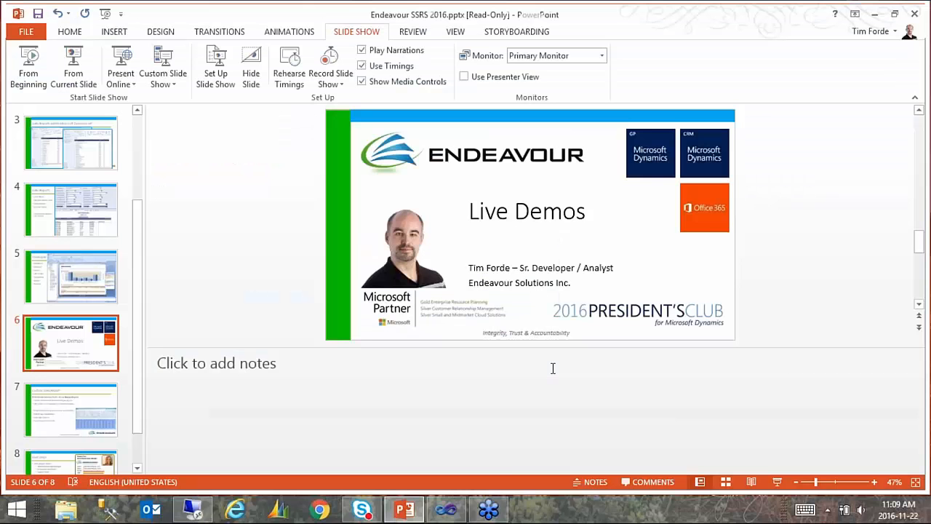
{"action": "left_click", "coordinate": [446, 509]}
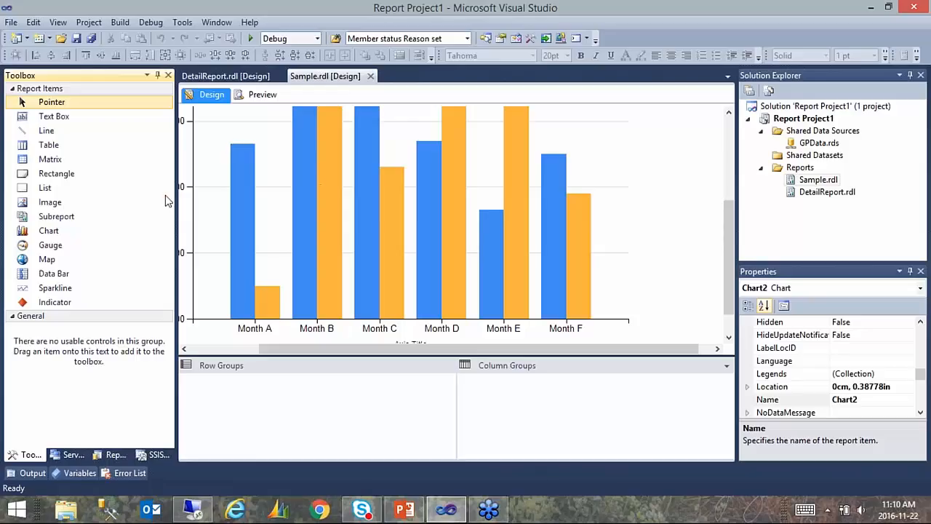
{"action": "left_click", "coordinate": [47, 233]}
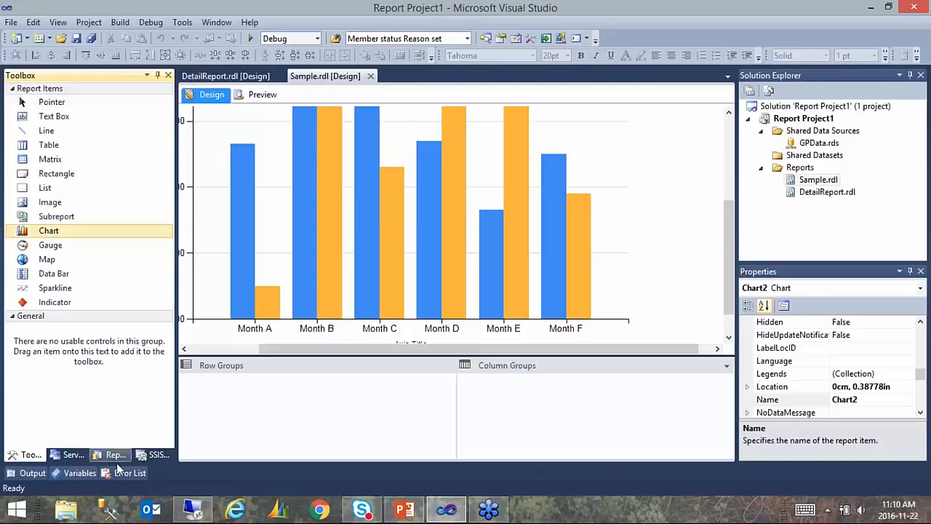
{"action": "left_click", "coordinate": [73, 455]}
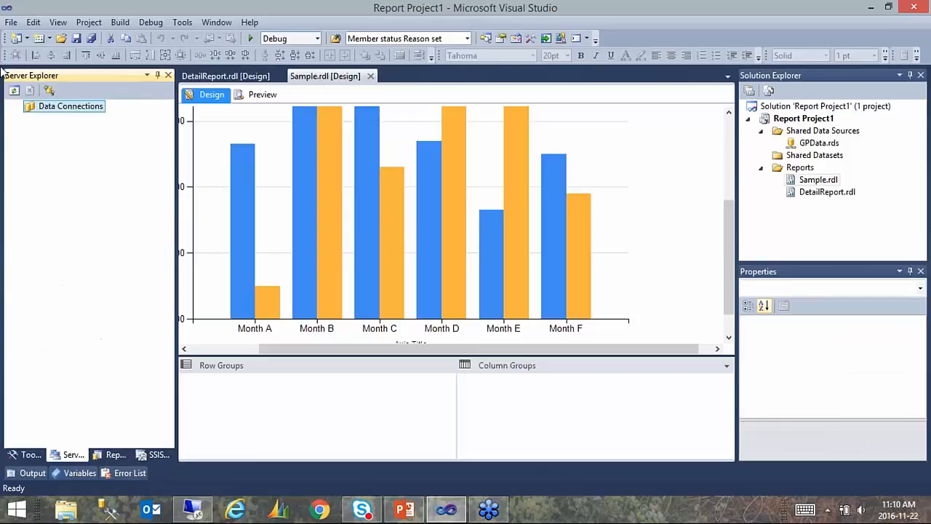
{"action": "left_click", "coordinate": [111, 455]}
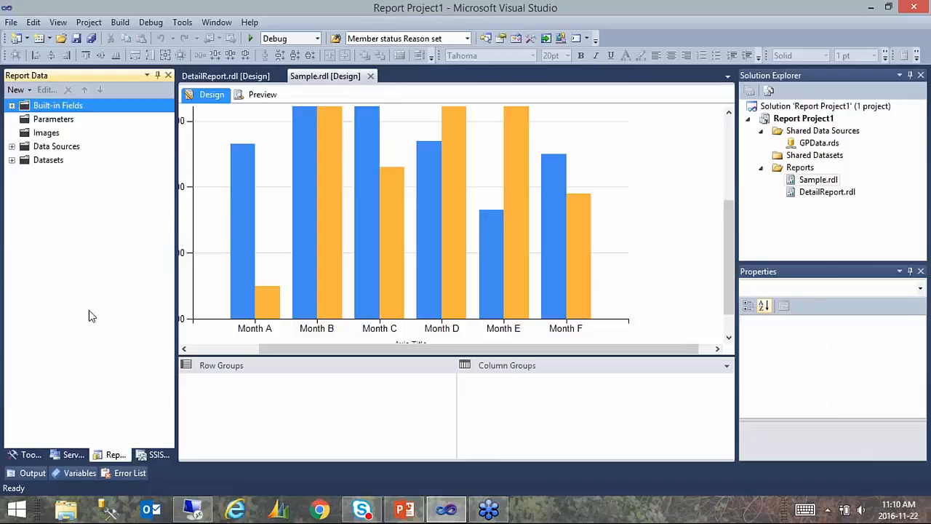
Open DataSet1's properties in the Sample report and review its SQL query, then close them
{"action": "left_click", "coordinate": [11, 160]}
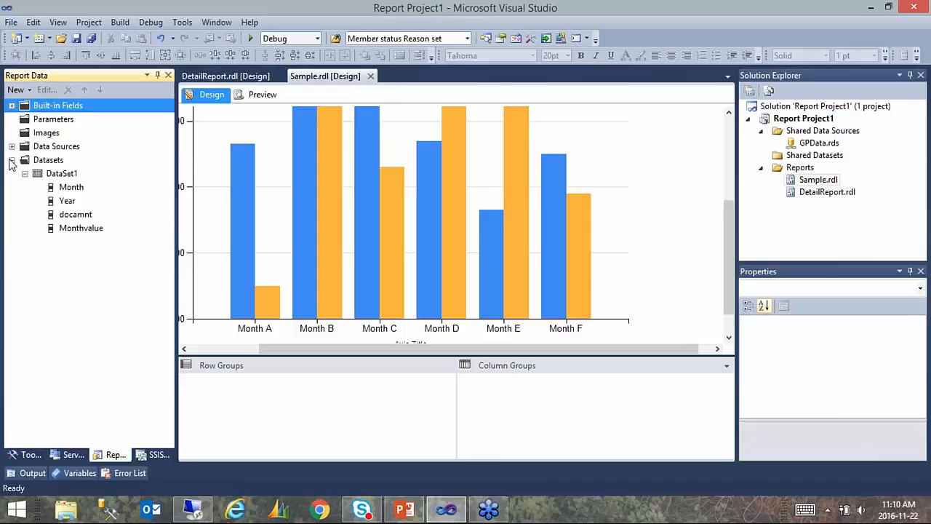
{"action": "double_click", "coordinate": [50, 175]}
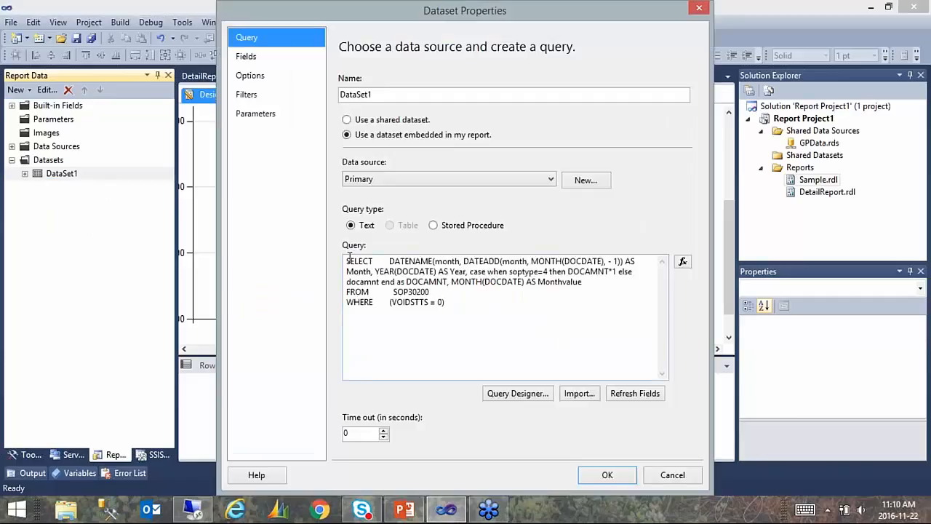
{"action": "left_click_drag", "start_coordinate": [349, 260], "coordinate": [453, 303]}
{"action": "left_click", "coordinate": [478, 315]}
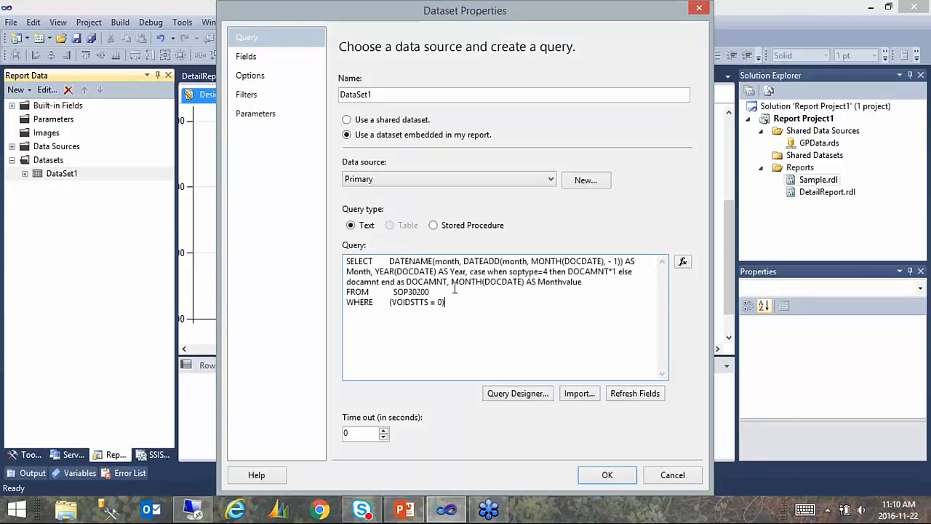
{"action": "left_click", "coordinate": [614, 475]}
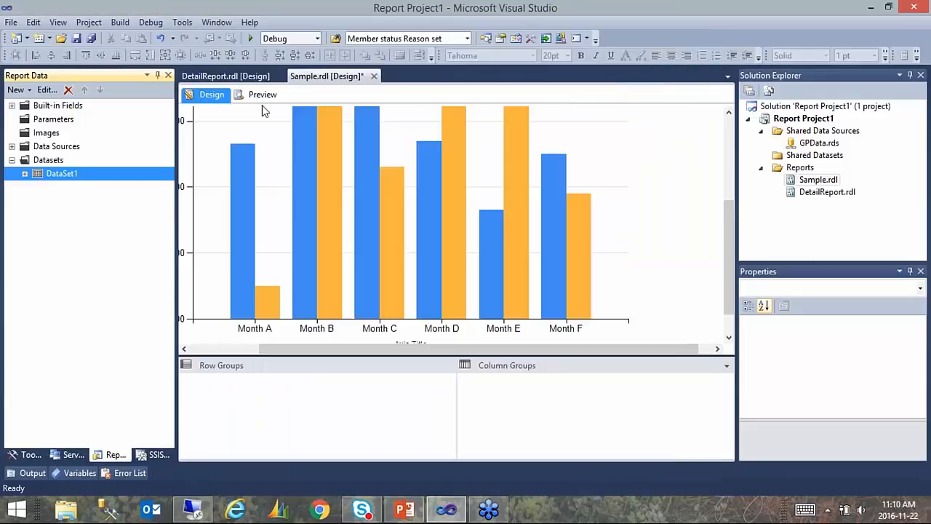
Preview the Sample report and examine its bar chart down to the month axis
{"action": "left_click", "coordinate": [261, 96]}
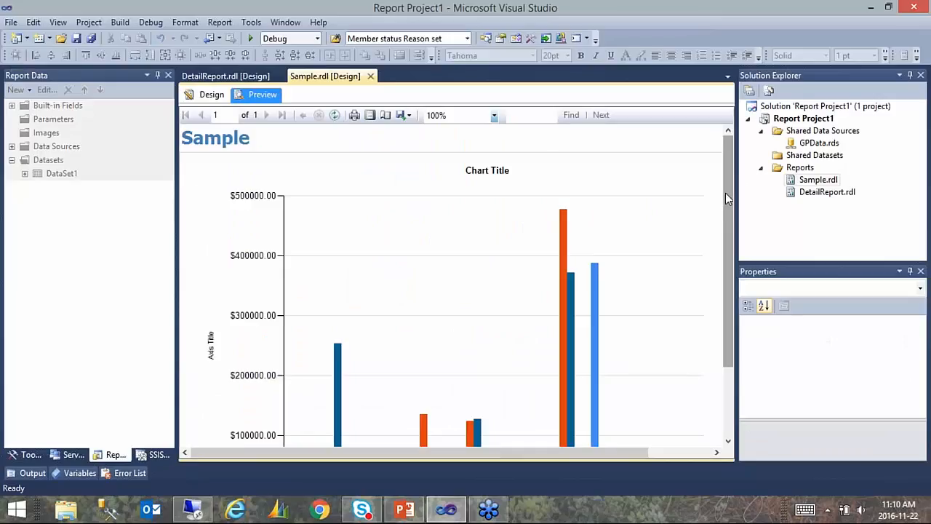
{"action": "left_click_drag", "start_coordinate": [725, 193], "coordinate": [729, 266]}
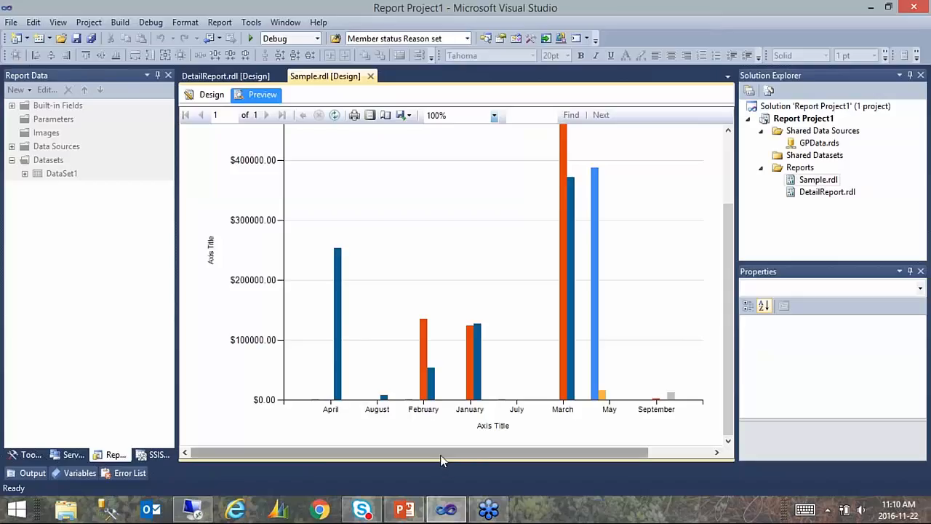
Examine the Sample chart's year legend, value axis and monthly bars in the preview
{"action": "left_click_drag", "start_coordinate": [440, 454], "coordinate": [504, 458]}
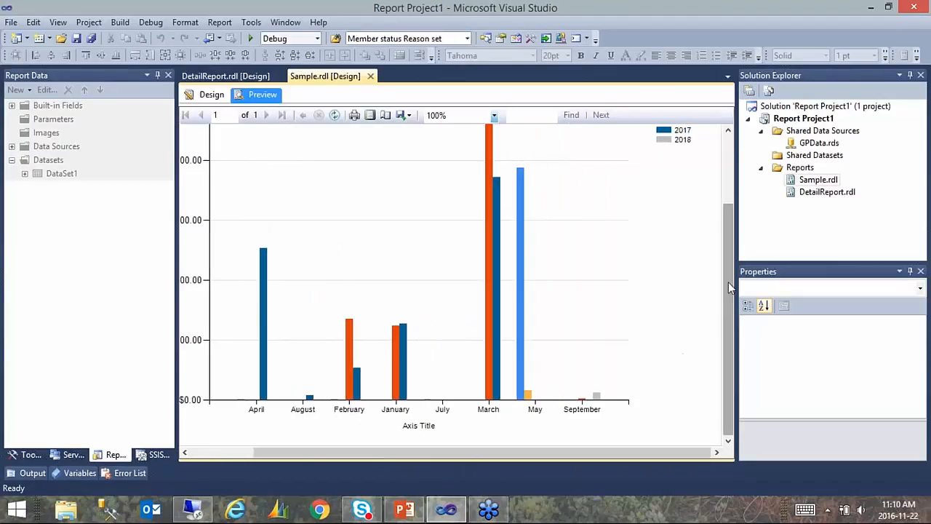
{"action": "left_click_drag", "start_coordinate": [728, 282], "coordinate": [699, 208]}
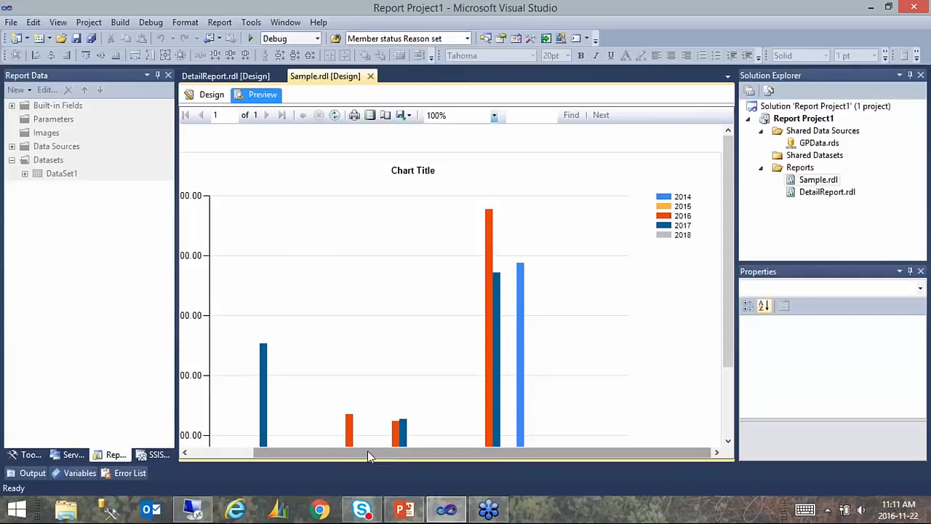
{"action": "left_click_drag", "start_coordinate": [367, 457], "coordinate": [299, 456]}
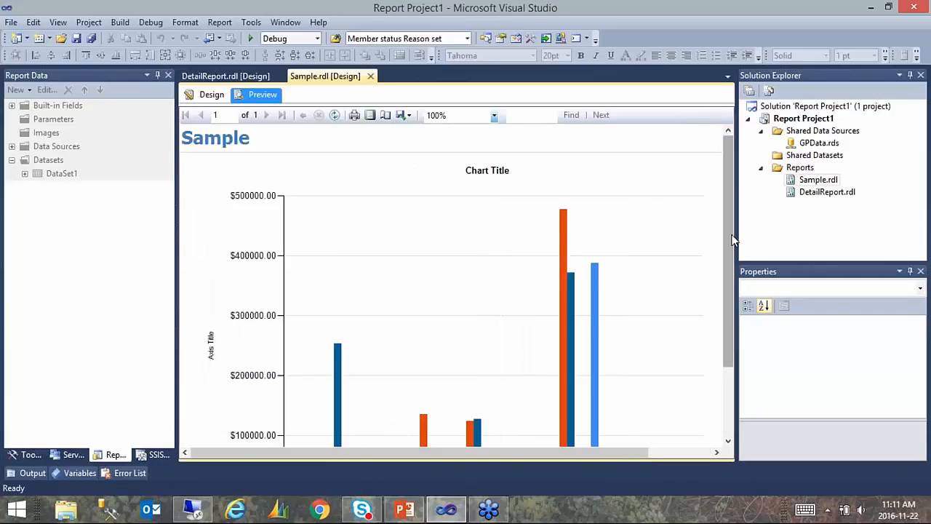
{"action": "left_click_drag", "start_coordinate": [730, 240], "coordinate": [730, 309]}
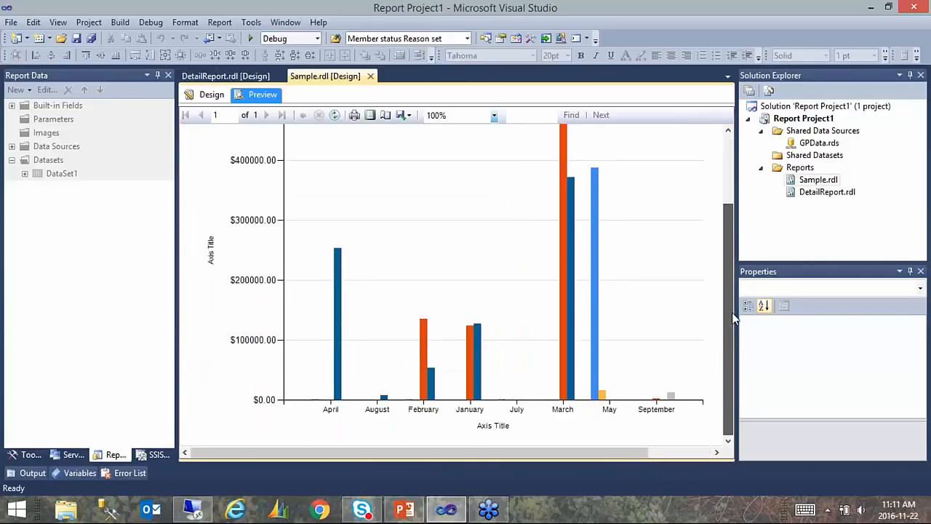
Drill into the April 2017 bar, expand Aaron Fitz Electrical's invoices in the Detail Report, and return to the Sample report's design
{"action": "left_click", "coordinate": [338, 335]}
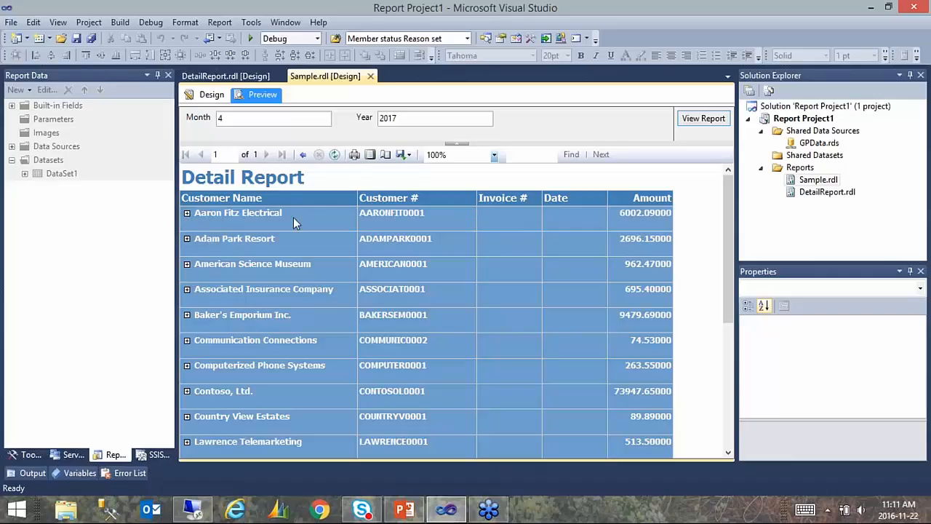
{"action": "left_click", "coordinate": [190, 212]}
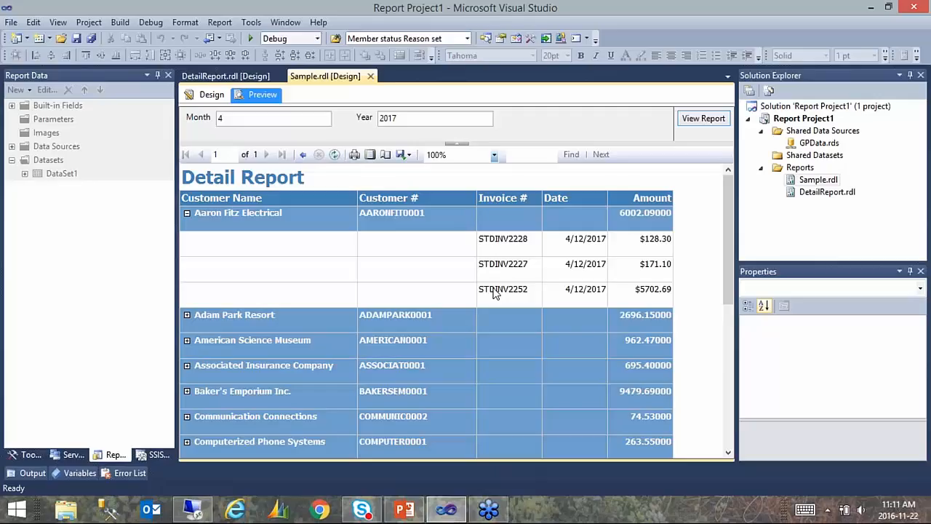
{"action": "left_click", "coordinate": [212, 95]}
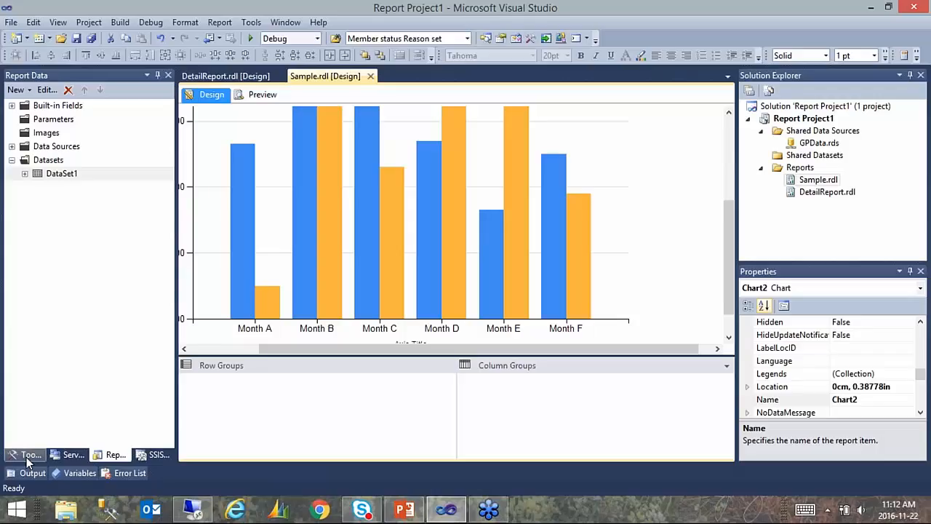
Switch to the Dynamics GP remote session and look through the Sales Reporting Services reports
{"action": "left_click", "coordinate": [187, 518]}
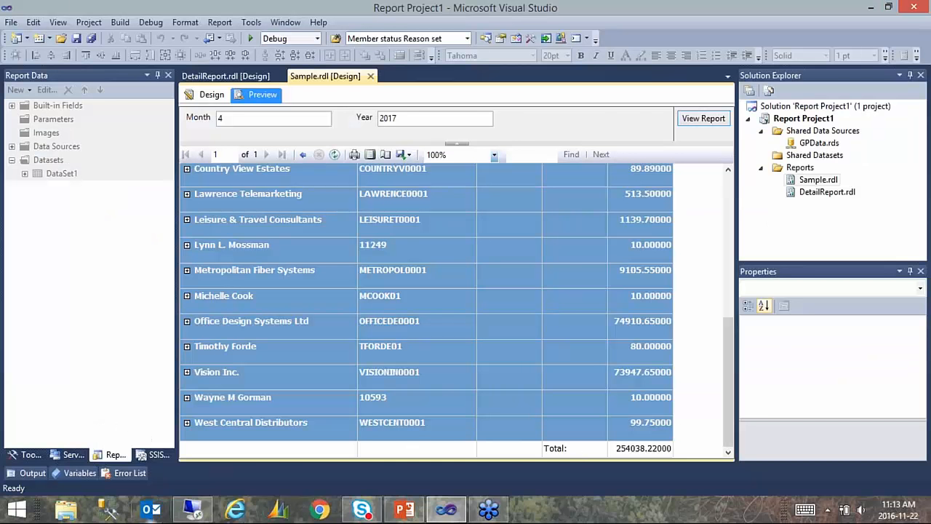
{"action": "left_click", "coordinate": [188, 518]}
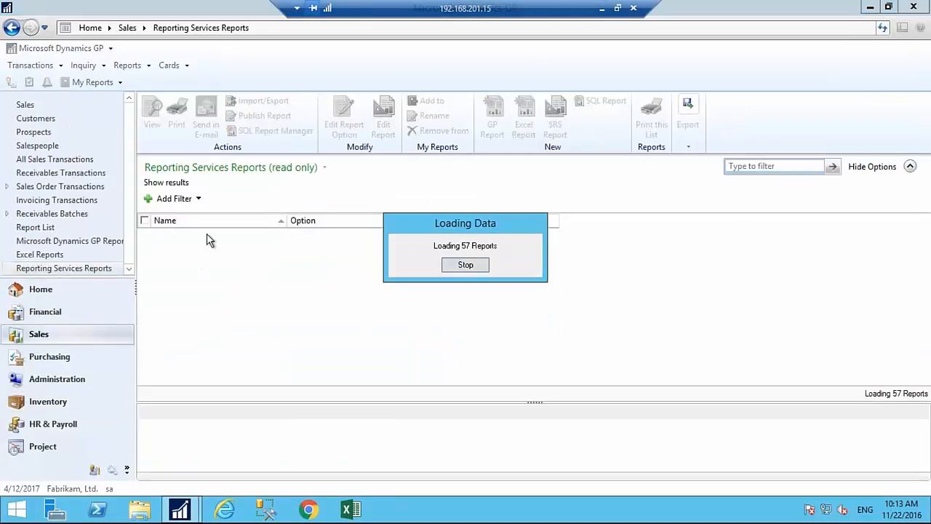
{"action": "left_click", "coordinate": [208, 240]}
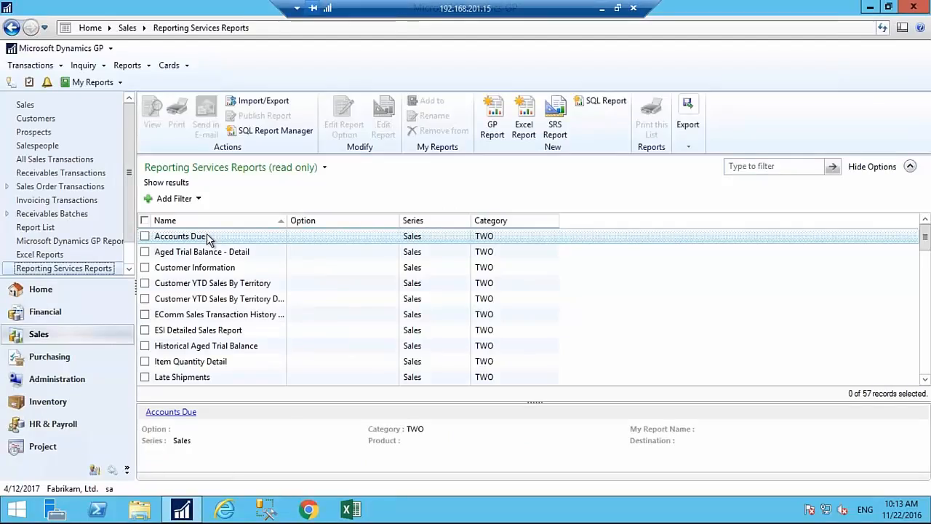
{"action": "scroll", "coordinate": [265, 285], "scroll_direction": "down", "scroll_amount": 4}
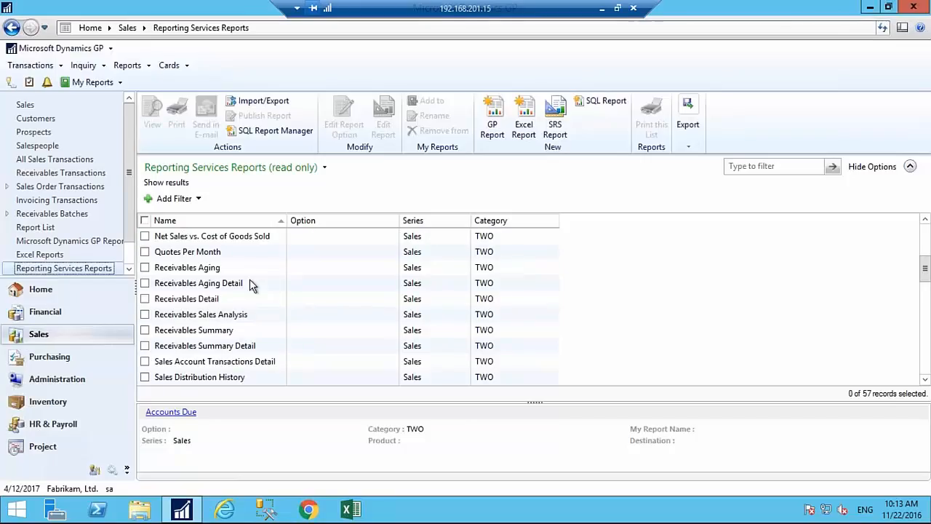
{"action": "scroll", "coordinate": [249, 284], "scroll_direction": "down", "scroll_amount": 1}
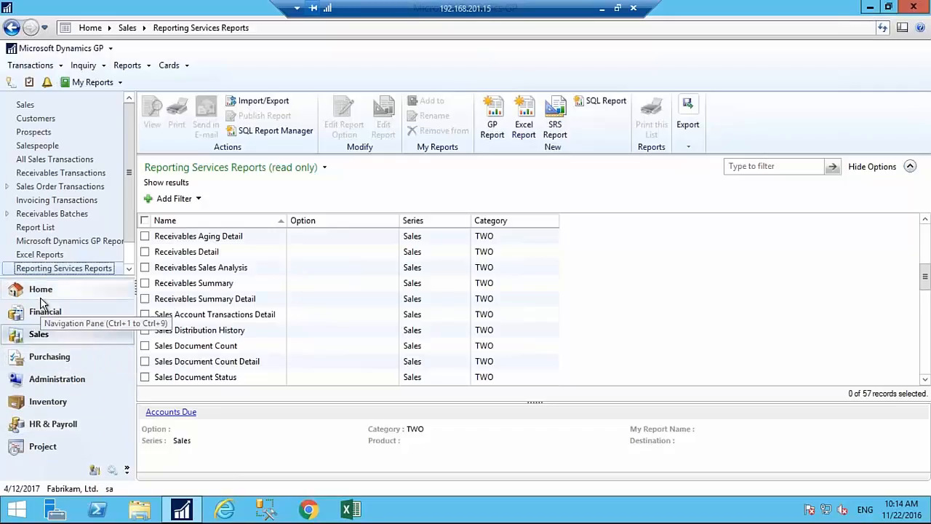
Check the My Reports list on the Home page and browse the Financial Reporting Services reports down to Gross Profit Detail
{"action": "left_click", "coordinate": [57, 288]}
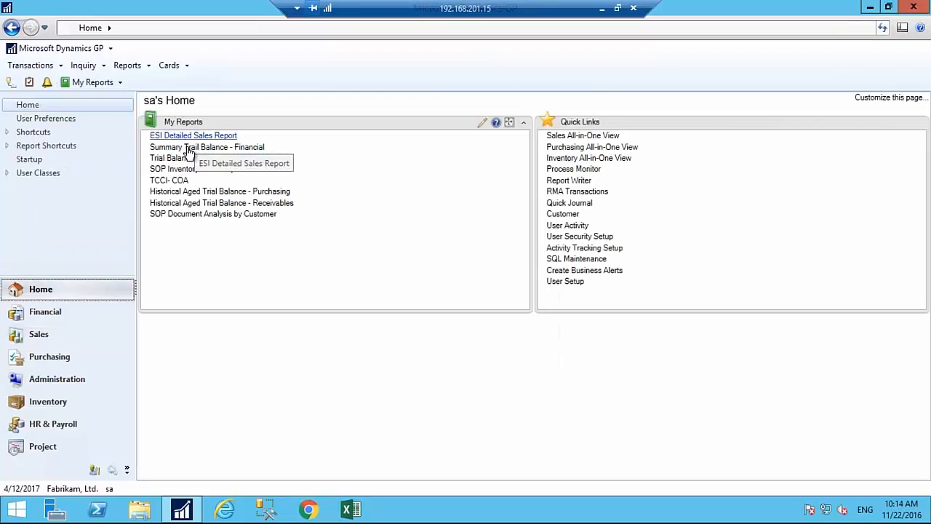
{"action": "left_click", "coordinate": [58, 317]}
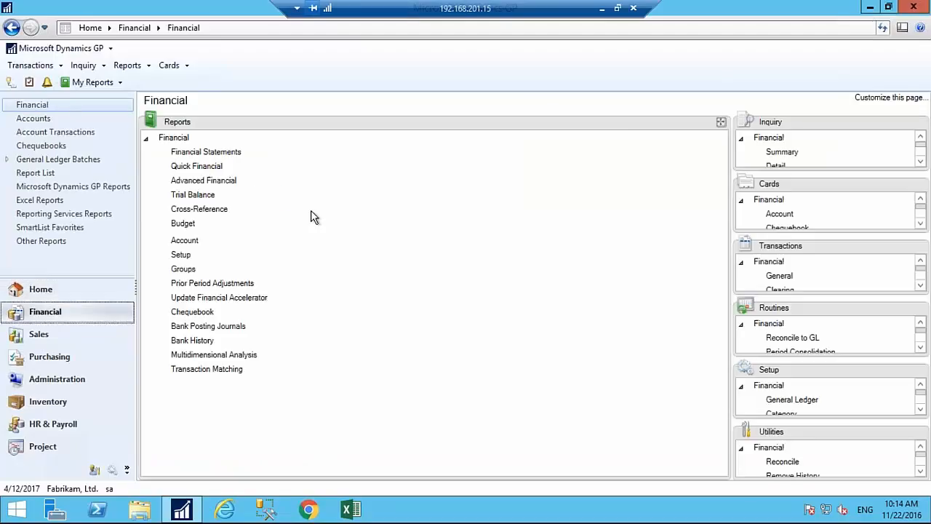
{"action": "left_click", "coordinate": [64, 214]}
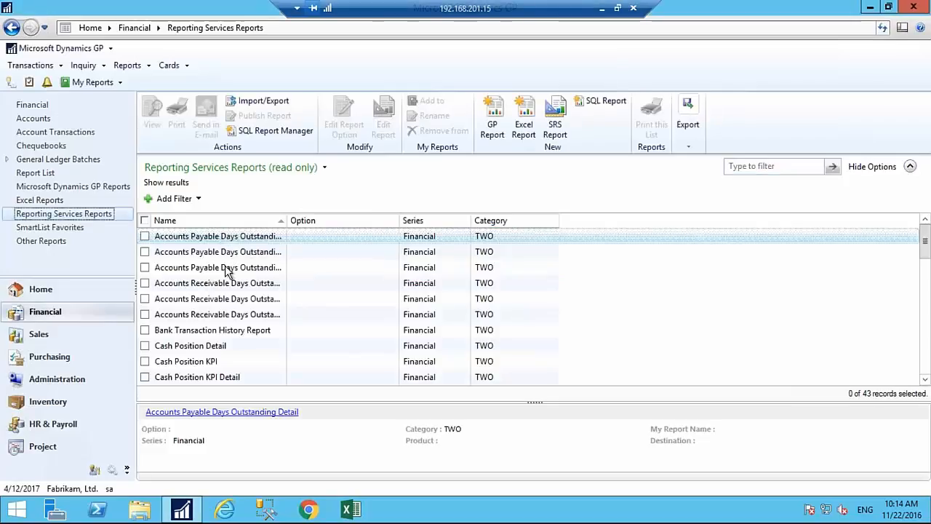
{"action": "scroll", "coordinate": [226, 271], "scroll_direction": "down", "scroll_amount": 2}
{"action": "scroll", "coordinate": [229, 267], "scroll_direction": "down", "scroll_amount": 2}
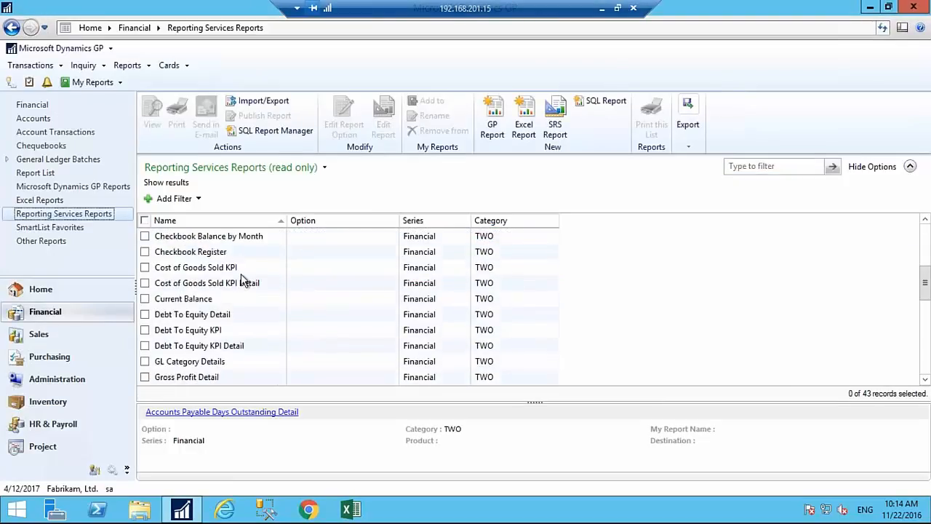
Add the Gross Profit Detail report to My Reports under its existing name and check it on the Home page
{"action": "left_click", "coordinate": [145, 378]}
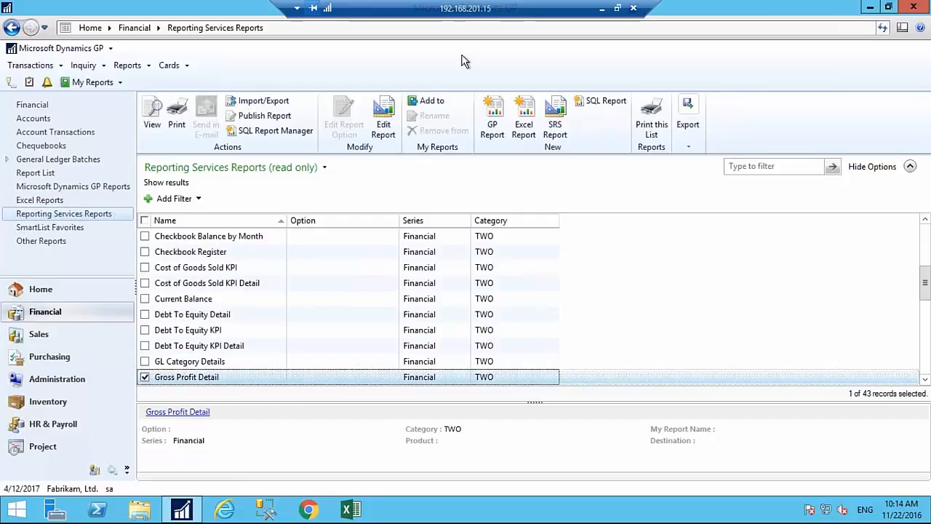
{"action": "left_click", "coordinate": [433, 100]}
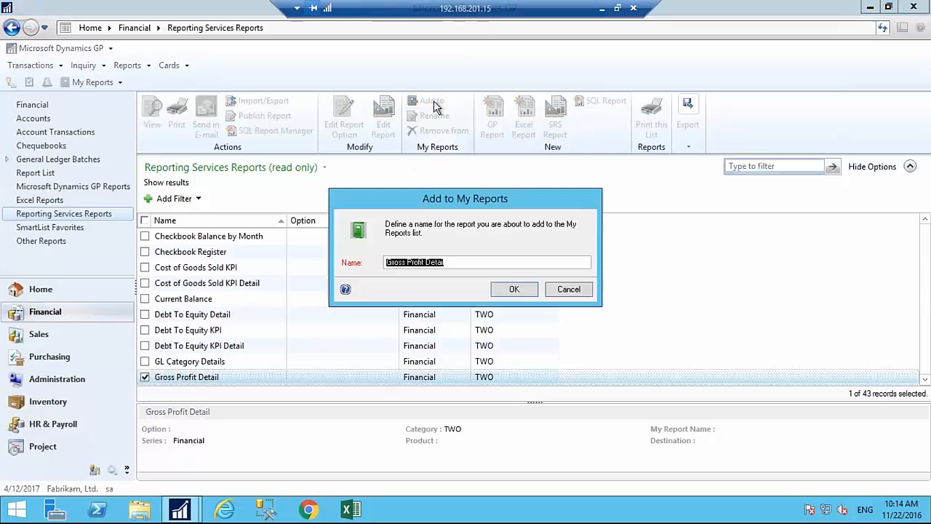
{"action": "left_click", "coordinate": [513, 291]}
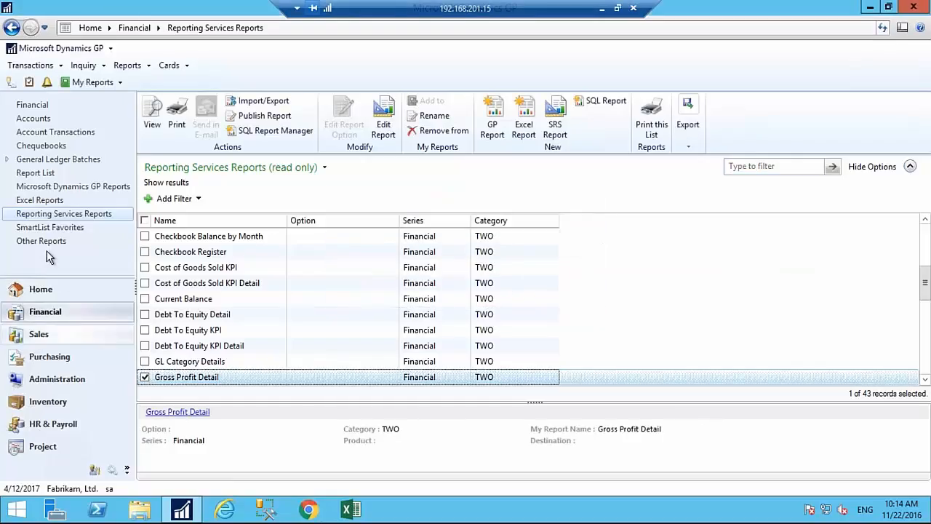
{"action": "left_click", "coordinate": [62, 294]}
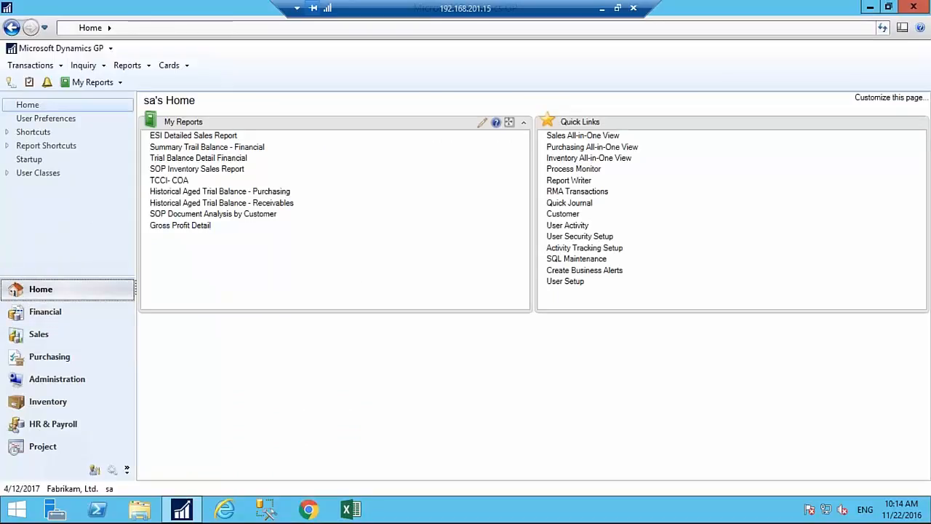
Open the ESI Detailed Sales Report from My Reports and set its customer range from Aaron Fitz Electrical's customer number to the WORLDENT customer
{"action": "left_click", "coordinate": [207, 137]}
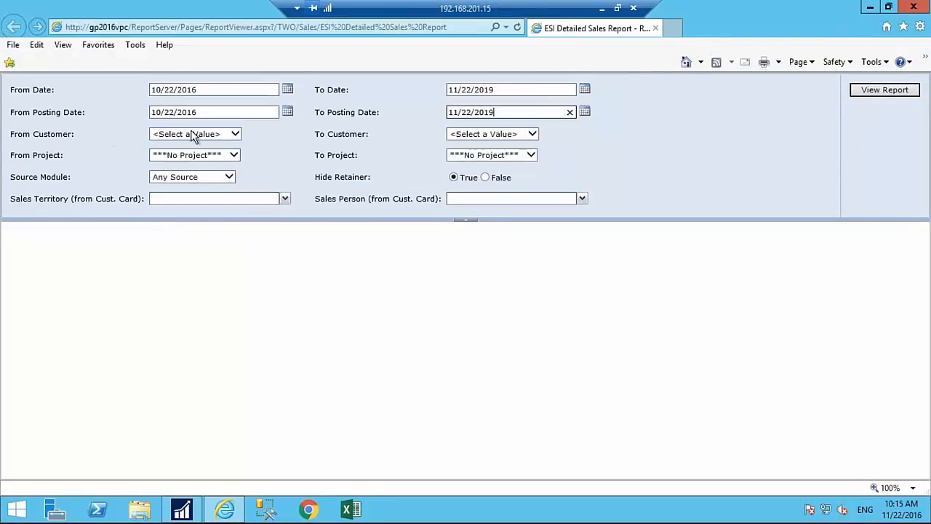
{"action": "left_click", "coordinate": [192, 133]}
{"action": "left_click", "coordinate": [180, 145]}
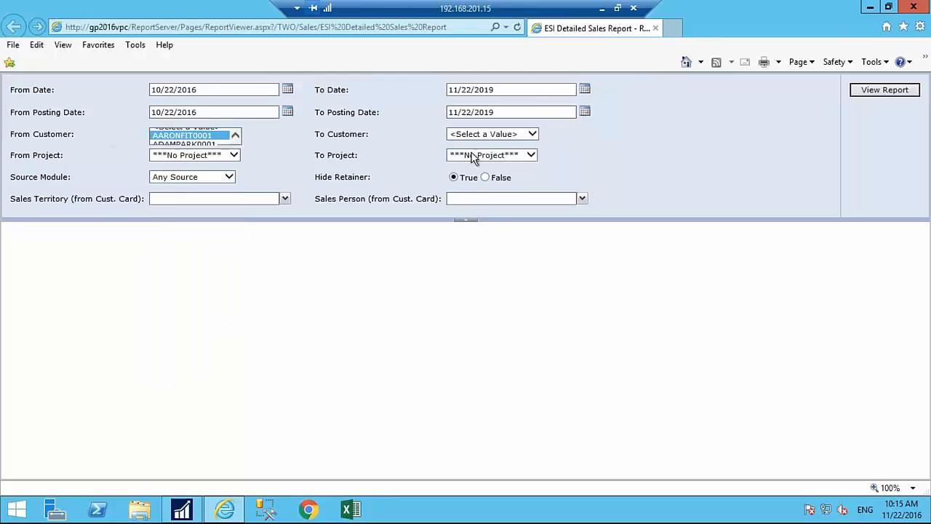
{"action": "left_click", "coordinate": [532, 135]}
{"action": "left_click_drag", "start_coordinate": [530, 157], "coordinate": [531, 374]}
{"action": "left_click", "coordinate": [478, 387]}
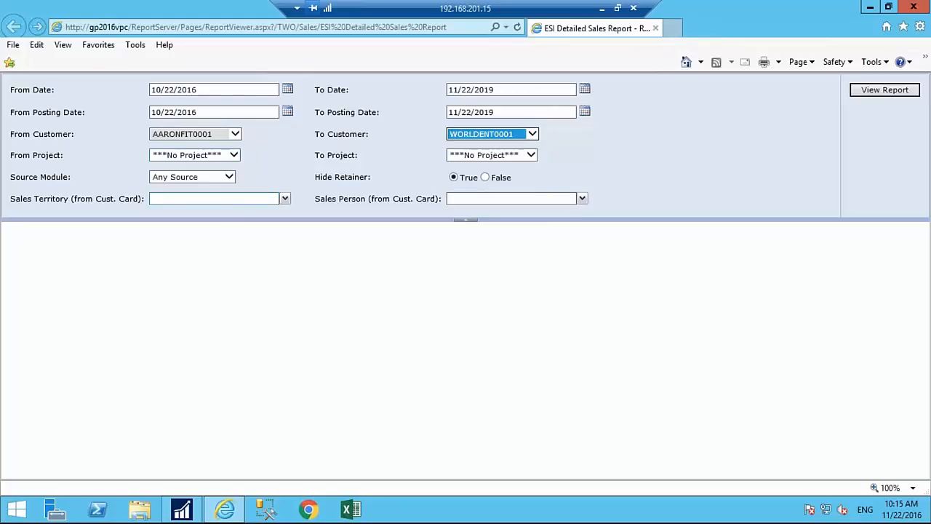
Include all sales territories and all salespeople in the report parameters
{"action": "left_click", "coordinate": [233, 198]}
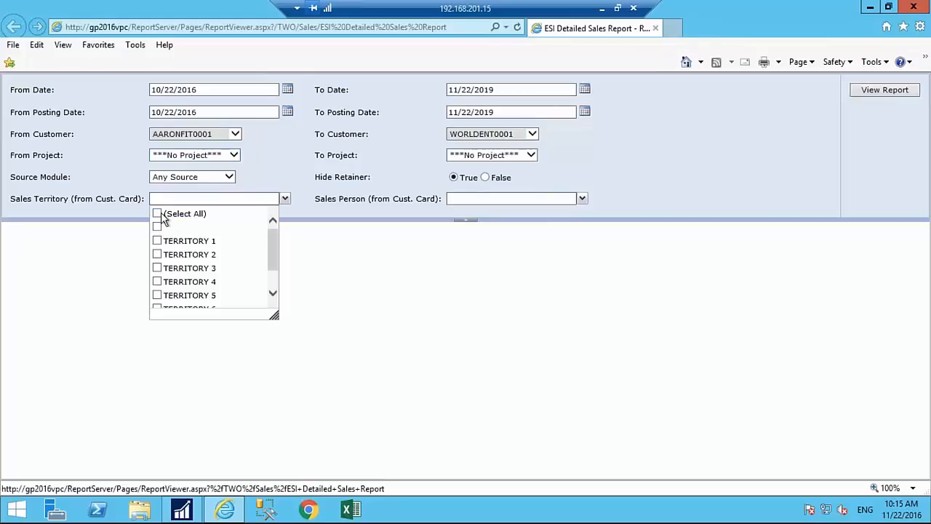
{"action": "left_click", "coordinate": [158, 214]}
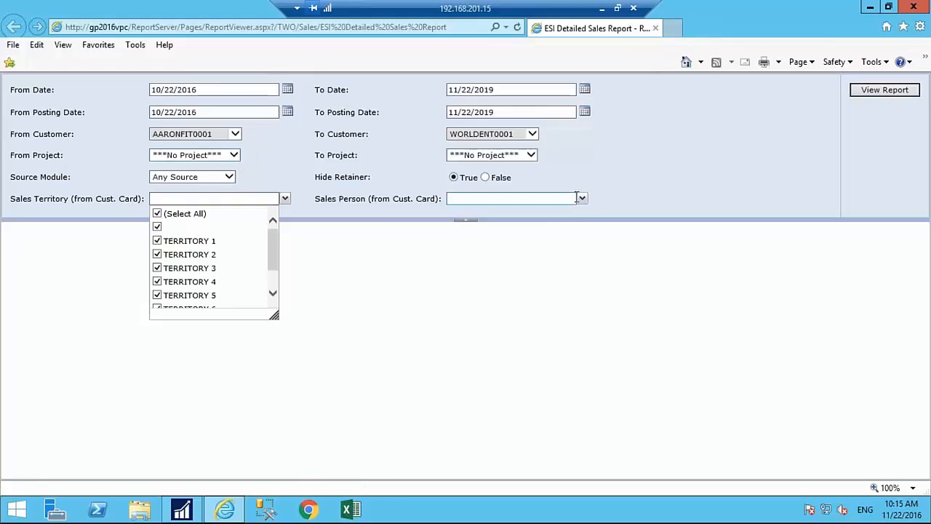
{"action": "left_click", "coordinate": [582, 199]}
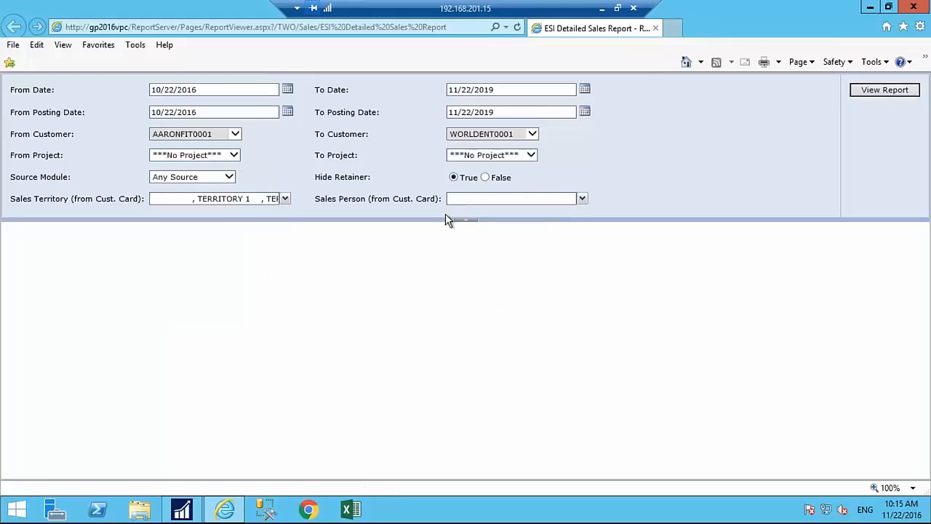
{"action": "left_click", "coordinate": [582, 200]}
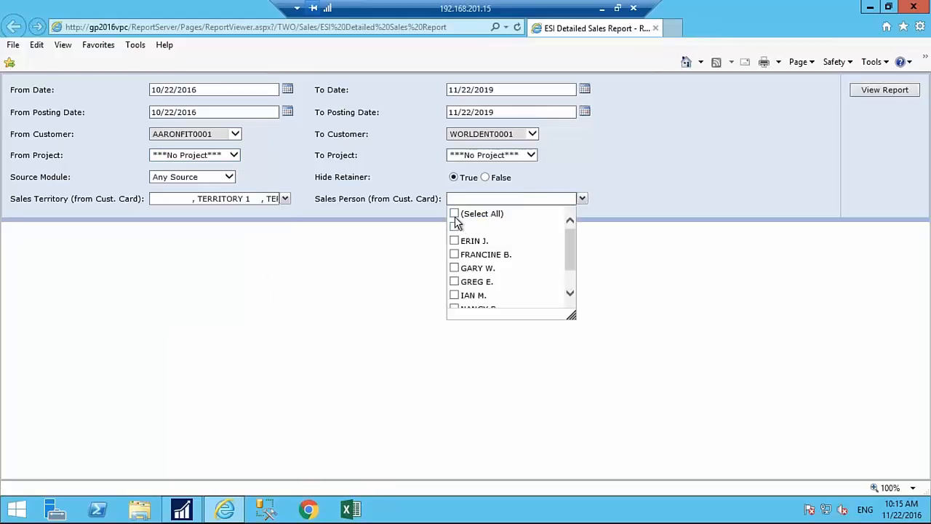
{"action": "left_click", "coordinate": [455, 217]}
{"action": "left_click", "coordinate": [758, 170]}
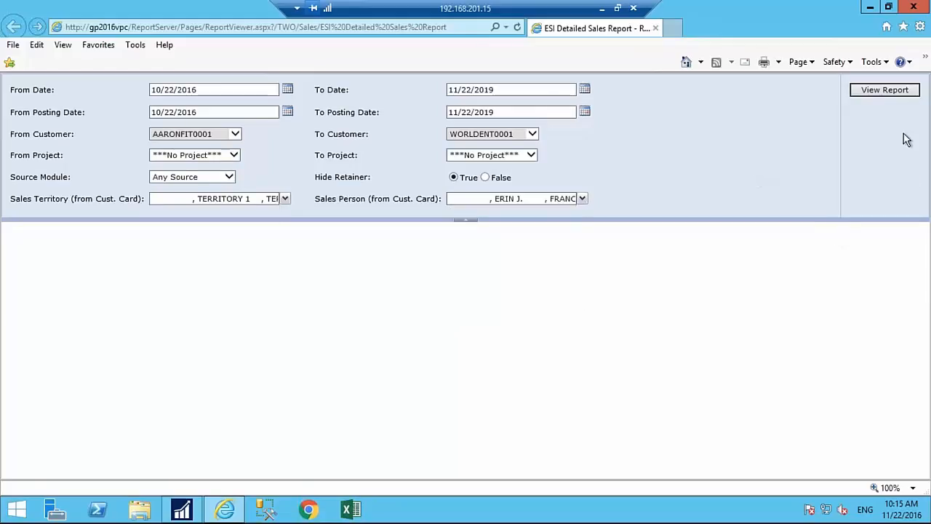
Run the report with its parameter area collapsed and examine the margin columns across to the sales territory and salesperson
{"action": "left_click", "coordinate": [889, 96]}
{"action": "left_click", "coordinate": [879, 90]}
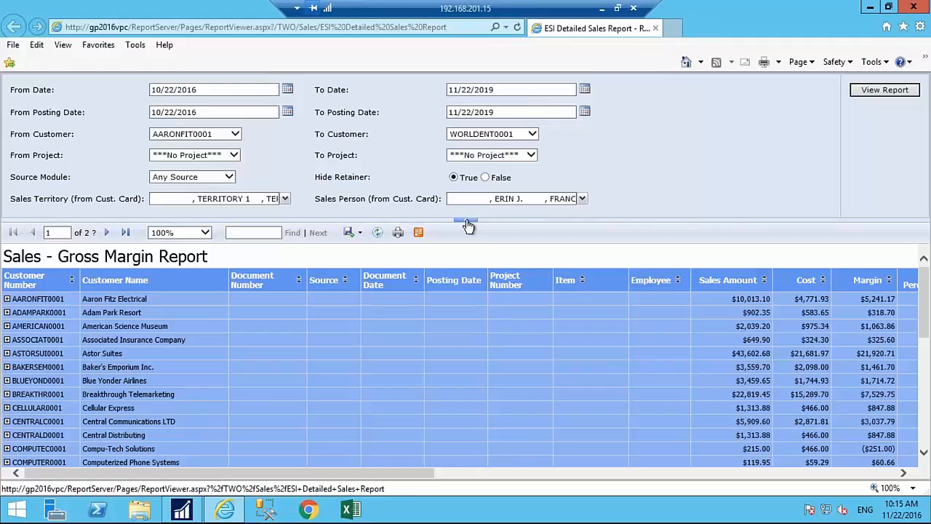
{"action": "left_click", "coordinate": [467, 222]}
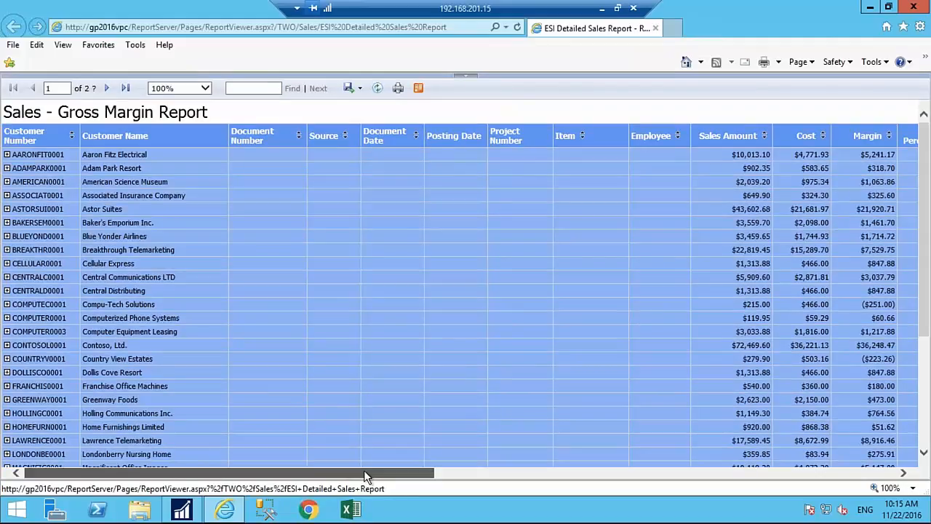
{"action": "left_click_drag", "start_coordinate": [373, 469], "coordinate": [825, 497]}
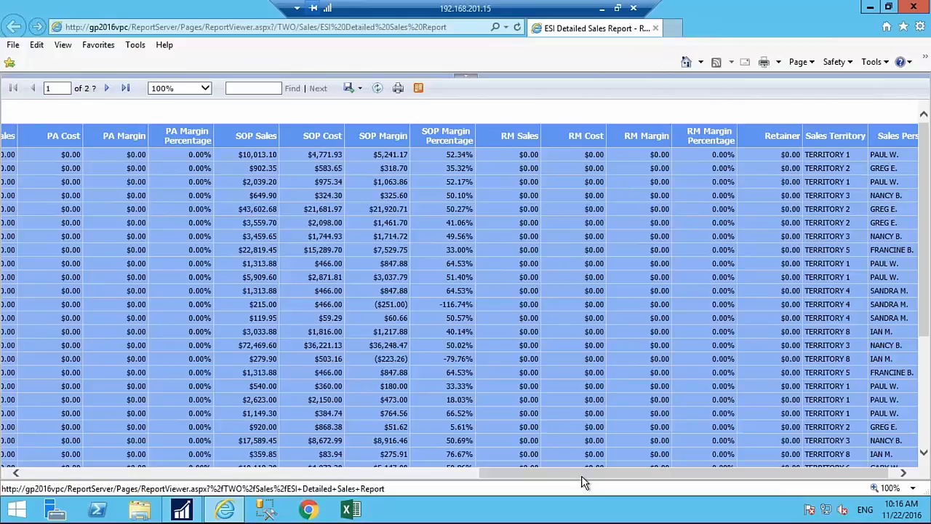
{"action": "left_click_drag", "start_coordinate": [583, 474], "coordinate": [87, 474]}
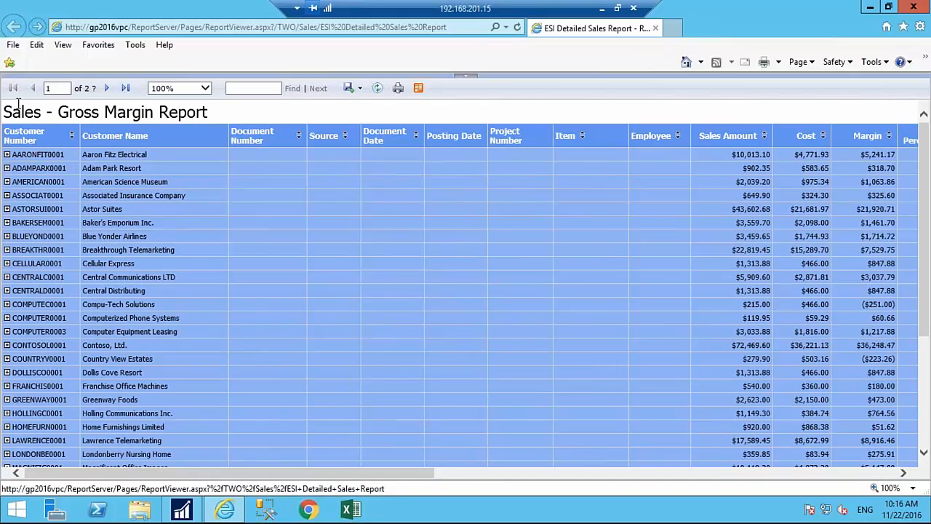
Expand Aaron Fitz Electrical and its first document in the Sales - Gross Margin Report and examine the line details across all columns
{"action": "left_click", "coordinate": [7, 155]}
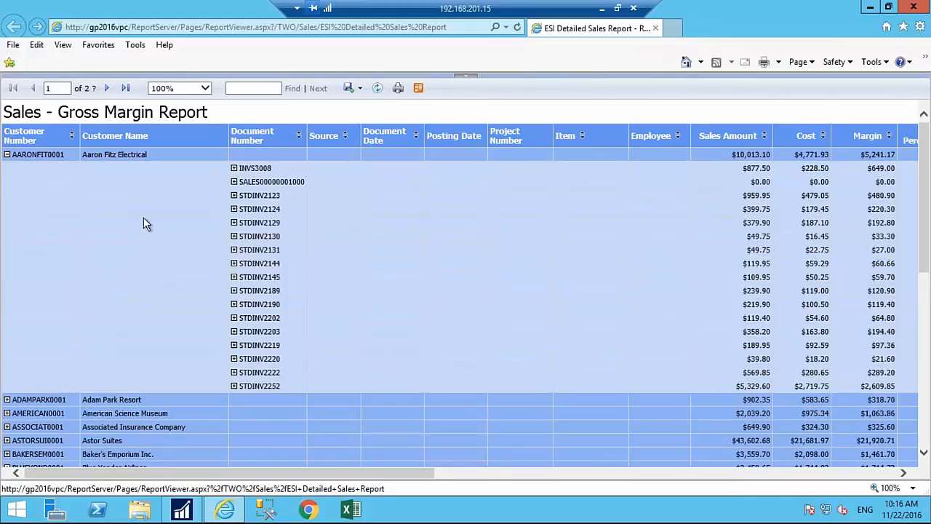
{"action": "left_click", "coordinate": [234, 169]}
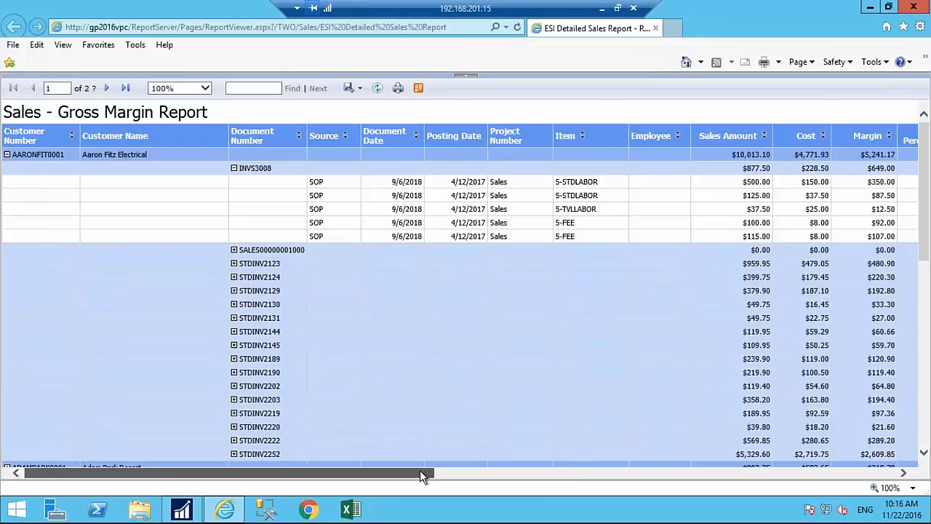
{"action": "left_click_drag", "start_coordinate": [419, 470], "coordinate": [876, 488]}
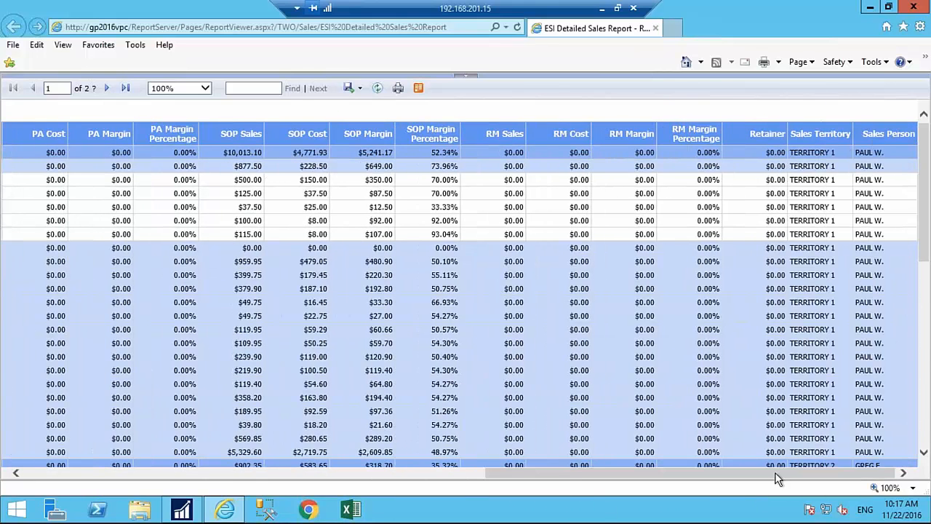
Switch to Report Manager in Chrome and open the Historical Aged Trial Balance report from TWO's Sales folder
{"action": "left_click_drag", "start_coordinate": [575, 480], "coordinate": [67, 482]}
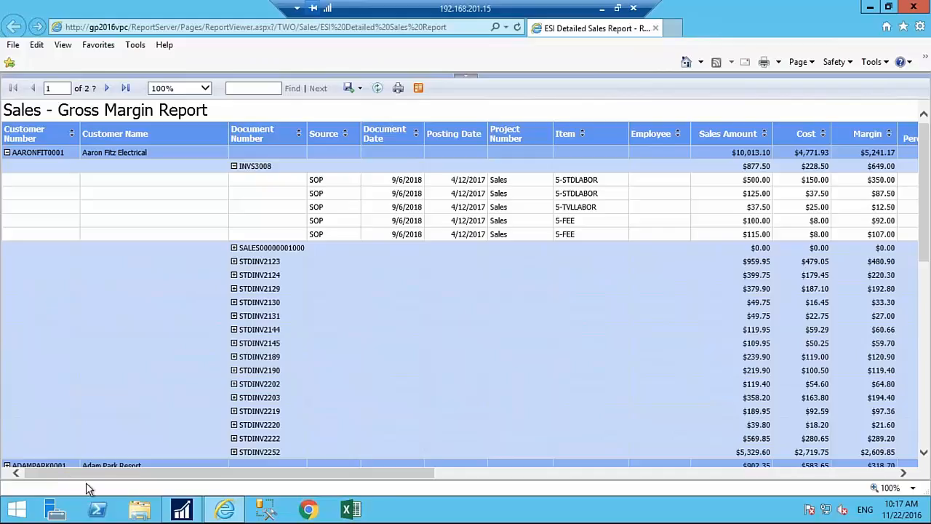
{"action": "left_click", "coordinate": [306, 513]}
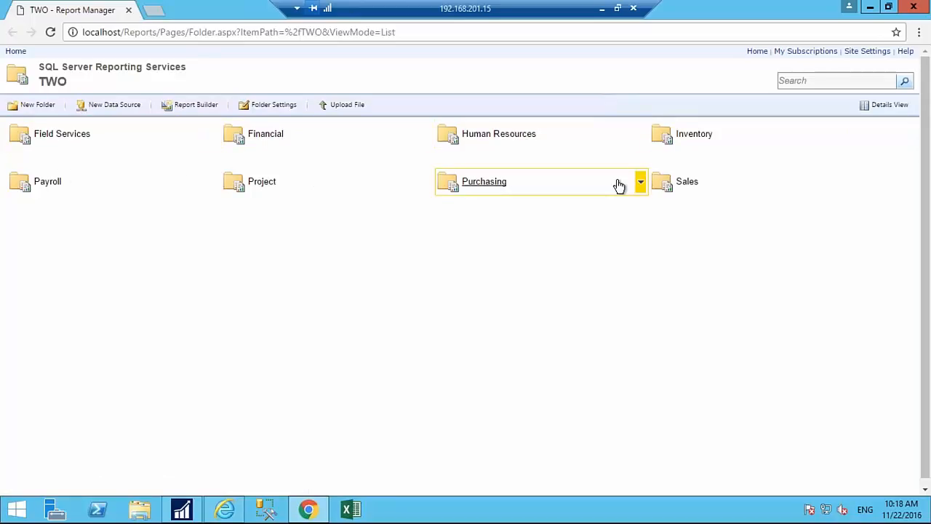
{"action": "left_click", "coordinate": [671, 187]}
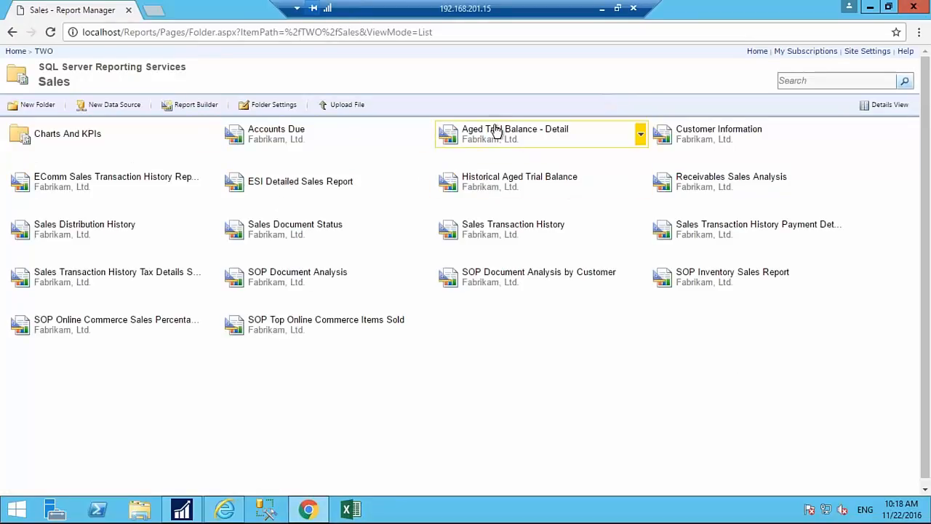
{"action": "left_click", "coordinate": [500, 177]}
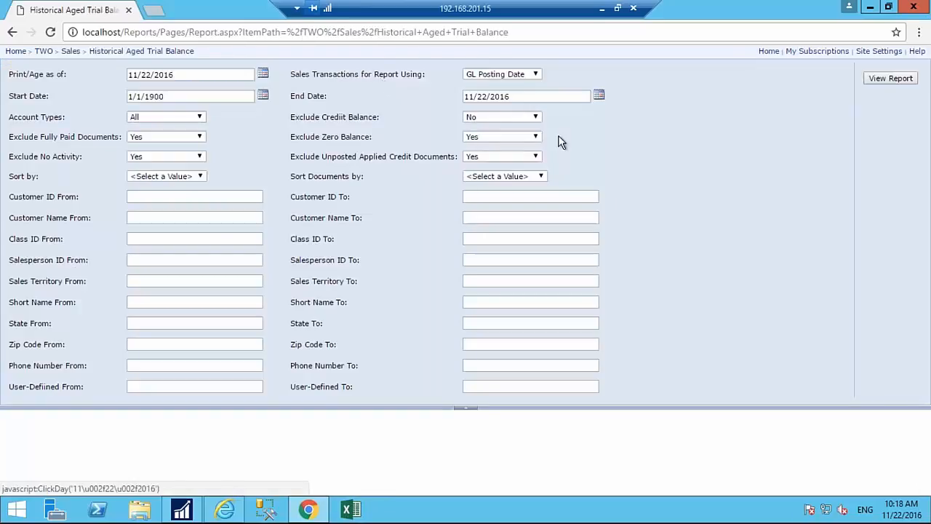
Run the Historical Aged Trial Balance sorted by Customer Name with documents sorted by Document Date, and collapse its parameter area
{"action": "left_click", "coordinate": [203, 176]}
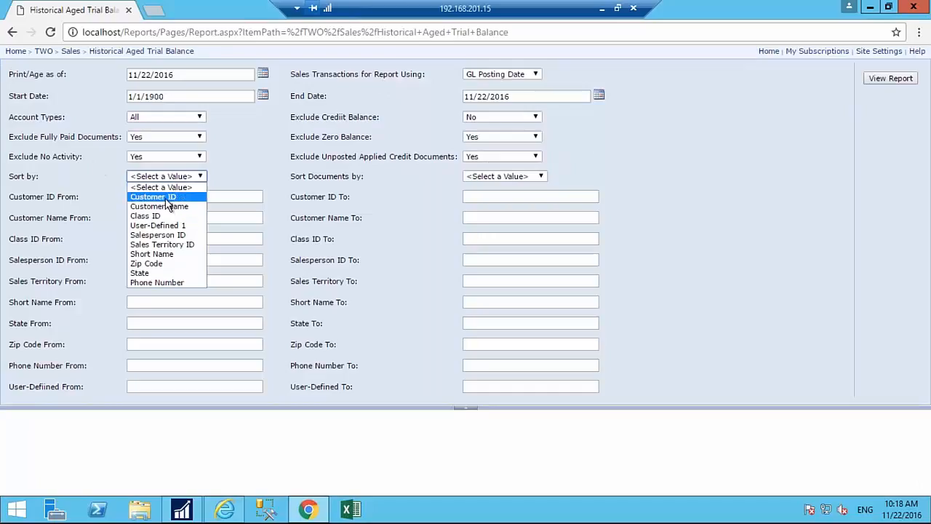
{"action": "left_click", "coordinate": [164, 206]}
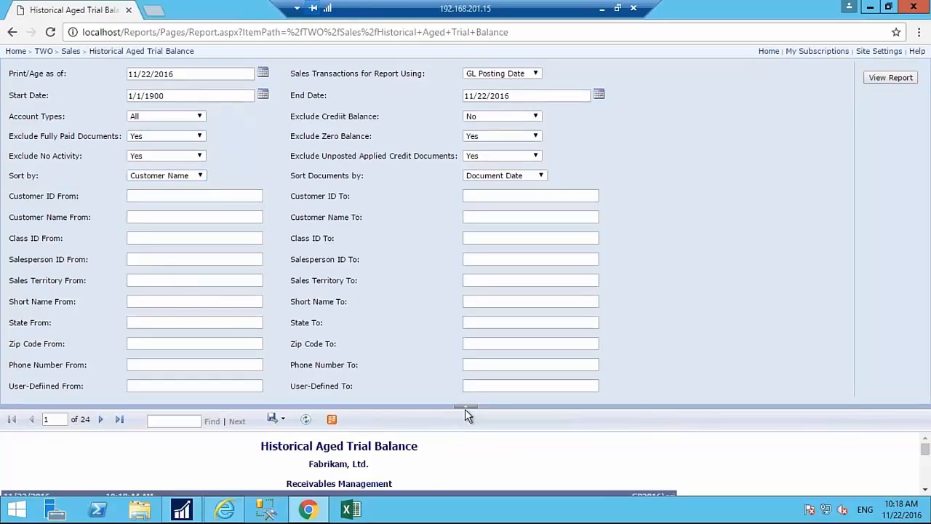
{"action": "left_click", "coordinate": [465, 406]}
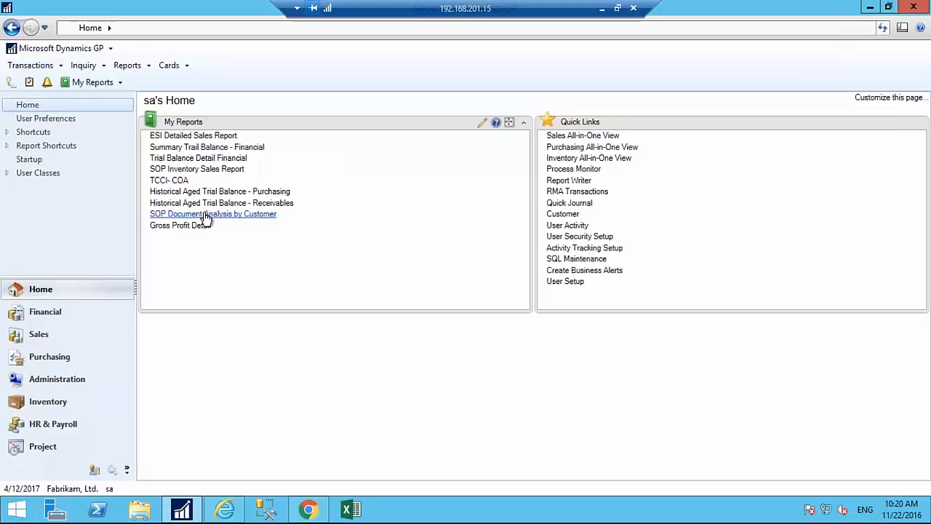
In Dynamics GP, view the Reporting Services Reports lists for the Financial and Inventory series
{"action": "left_click", "coordinate": [40, 313]}
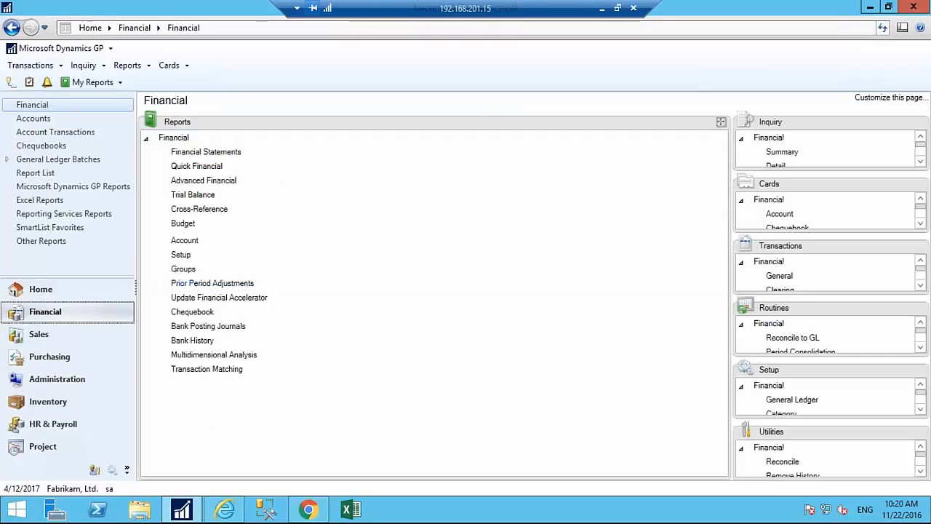
{"action": "left_click", "coordinate": [73, 214]}
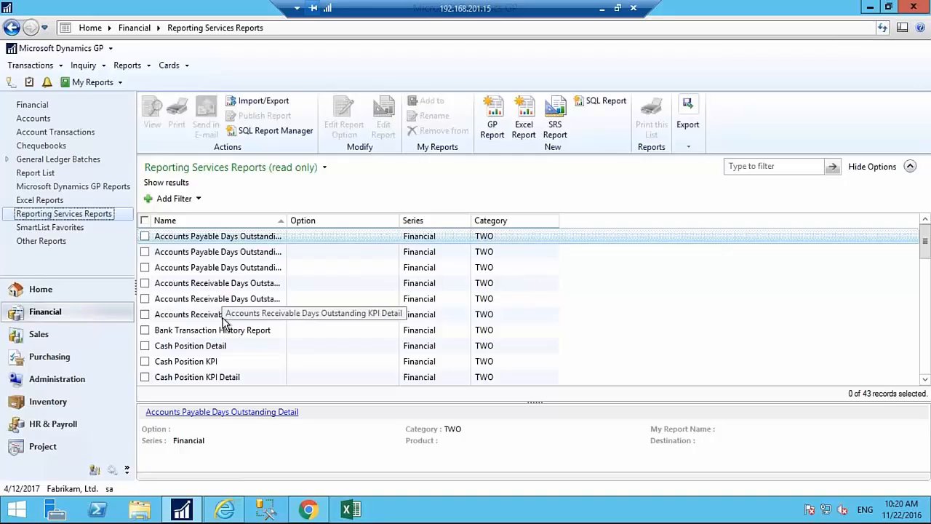
{"action": "left_click", "coordinate": [75, 335]}
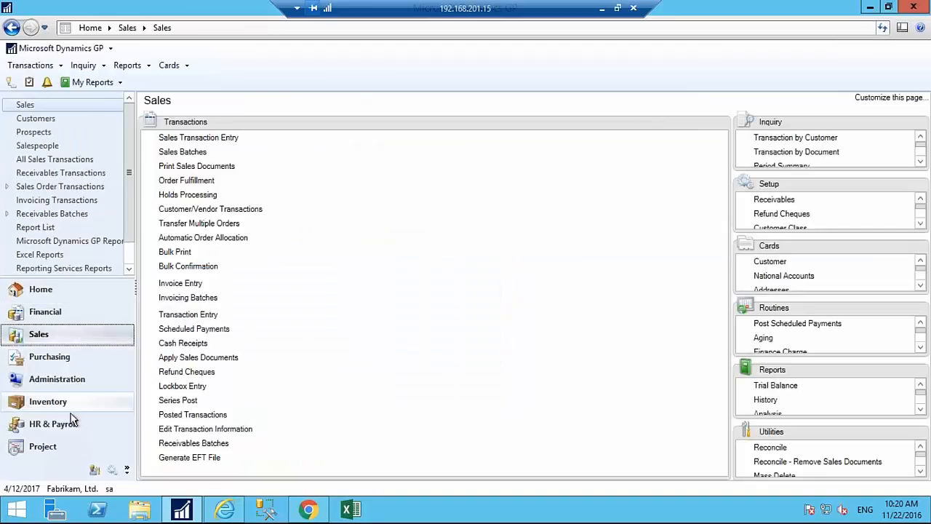
{"action": "left_click", "coordinate": [60, 406]}
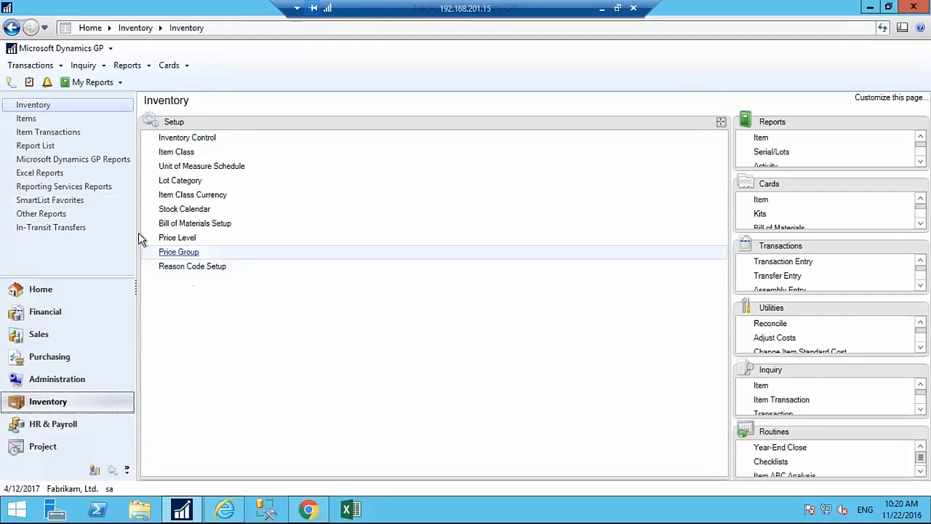
{"action": "left_click", "coordinate": [109, 187]}
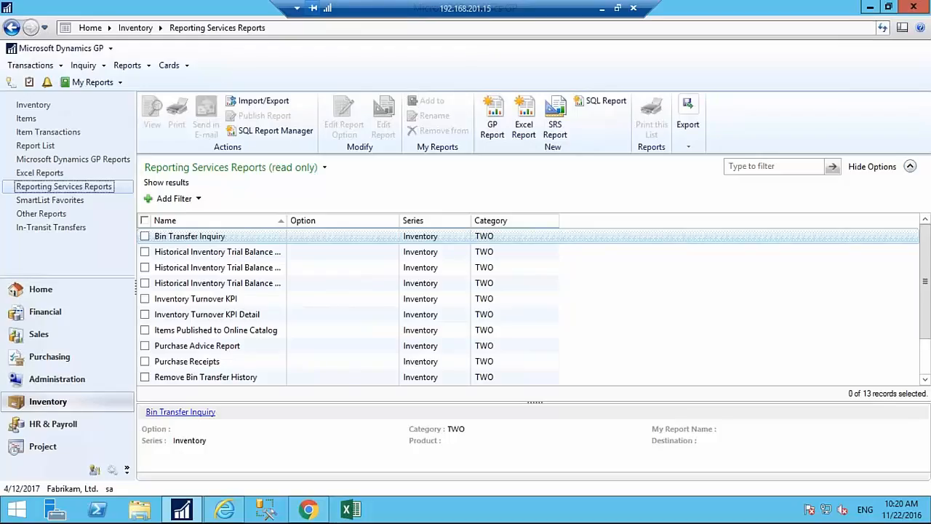
Return to Report Manager in Chrome and view the security role assignments in the TWO folder's settings
{"action": "left_click", "coordinate": [320, 509]}
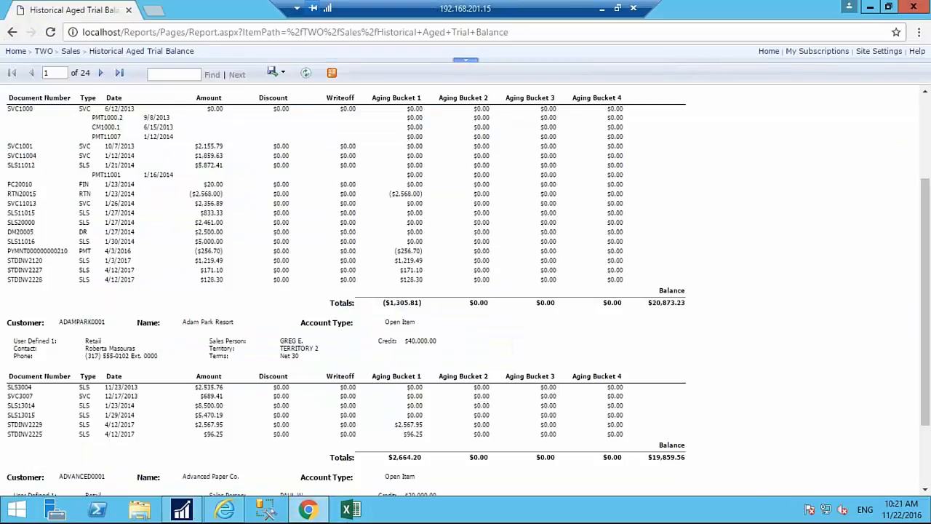
{"action": "left_click", "coordinate": [71, 52]}
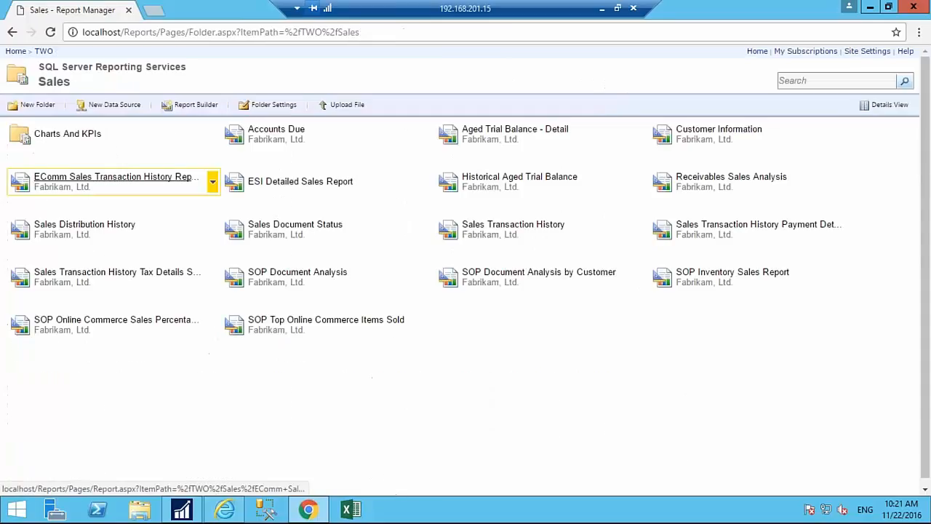
{"action": "left_click", "coordinate": [42, 52]}
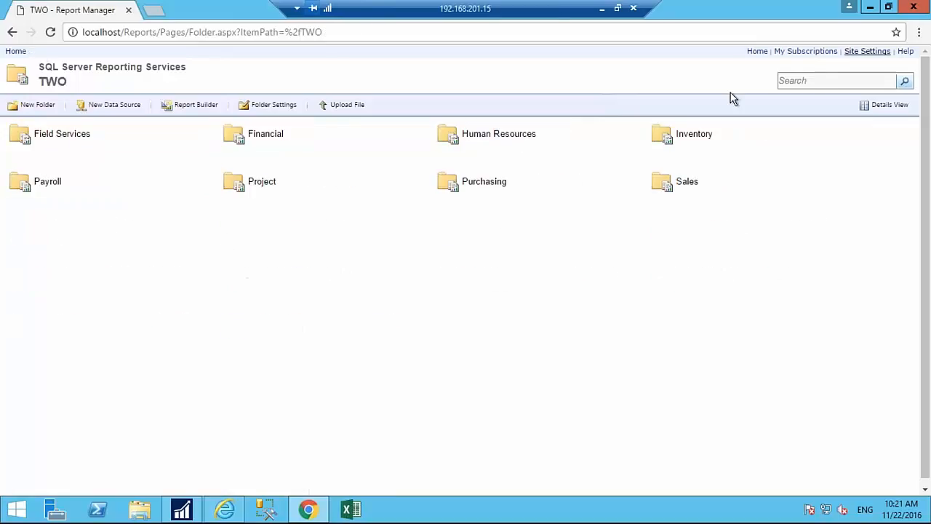
{"action": "left_click", "coordinate": [266, 134]}
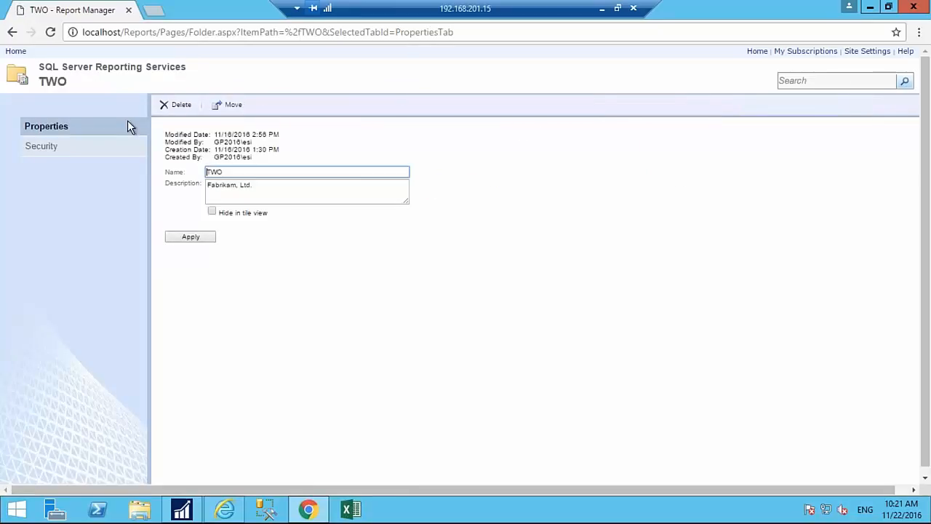
{"action": "left_click", "coordinate": [58, 153]}
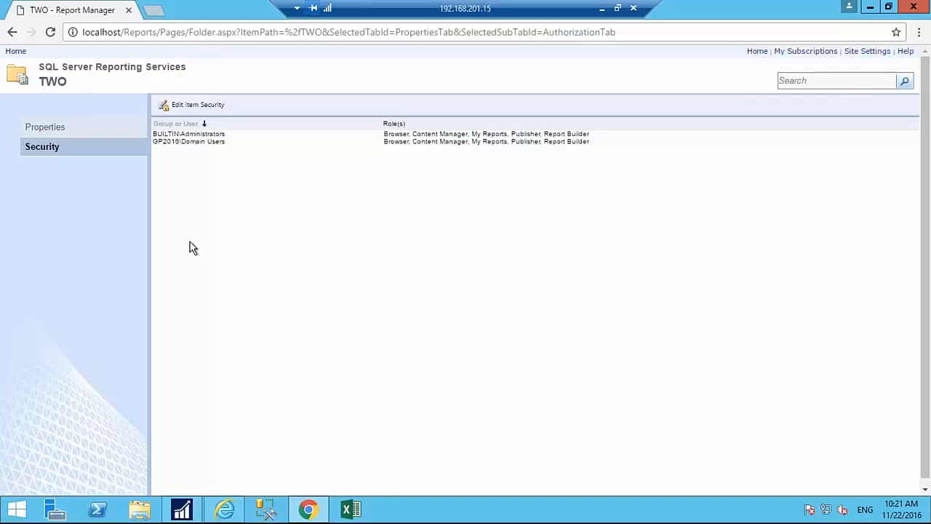
From the Report Manager home folder, open Site Settings and view the general properties and the shared schedules
{"action": "left_click", "coordinate": [15, 52]}
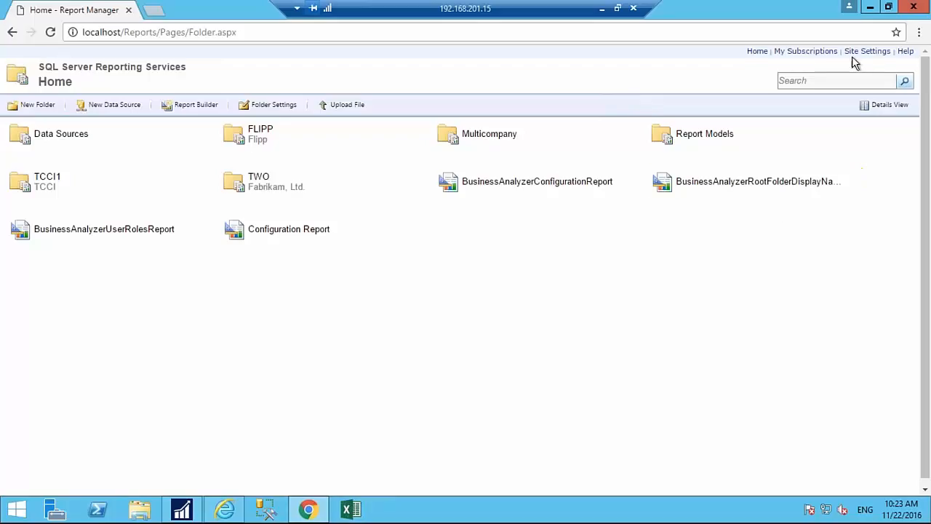
{"action": "left_click", "coordinate": [871, 52]}
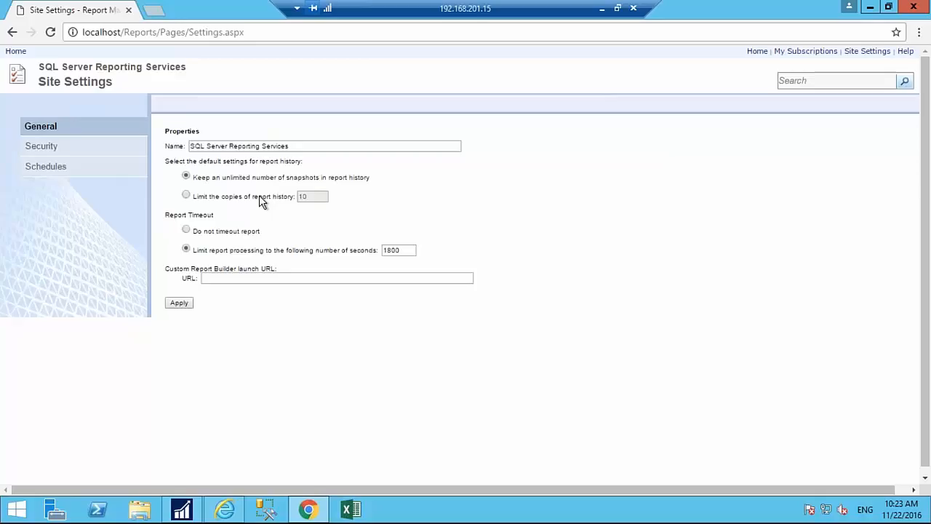
{"action": "left_click", "coordinate": [75, 174]}
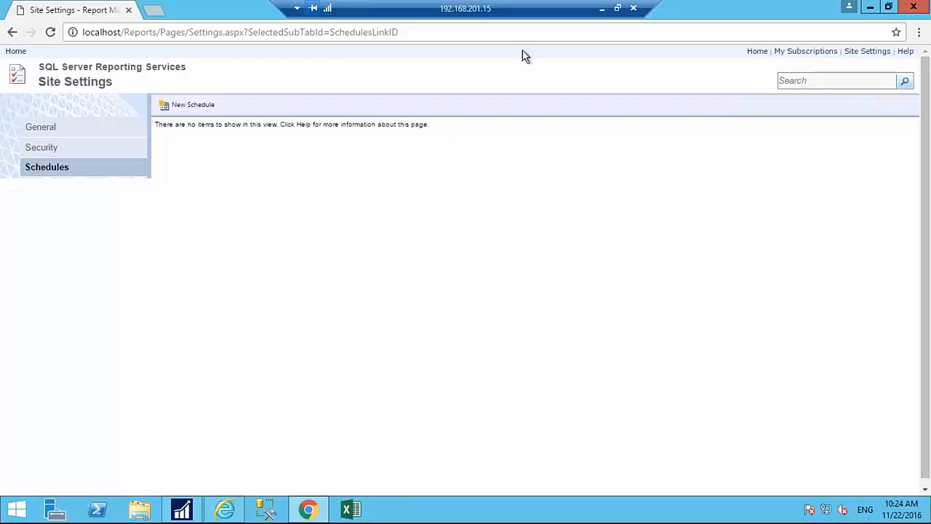
Minimize the remote session, switch to the Endeavour SSRS 2016 presentation in PowerPoint and start the slide show from the Live Demos slide
{"action": "left_click", "coordinate": [603, 14]}
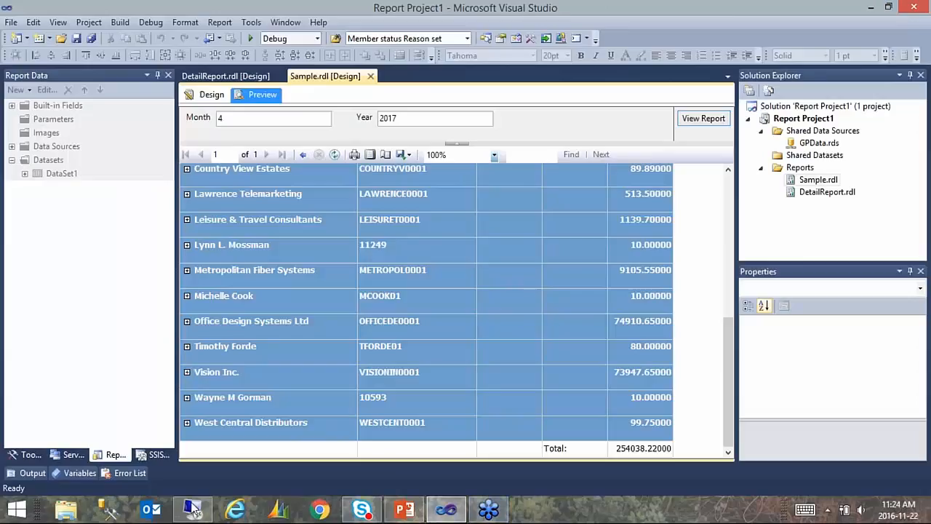
{"action": "left_click", "coordinate": [405, 512]}
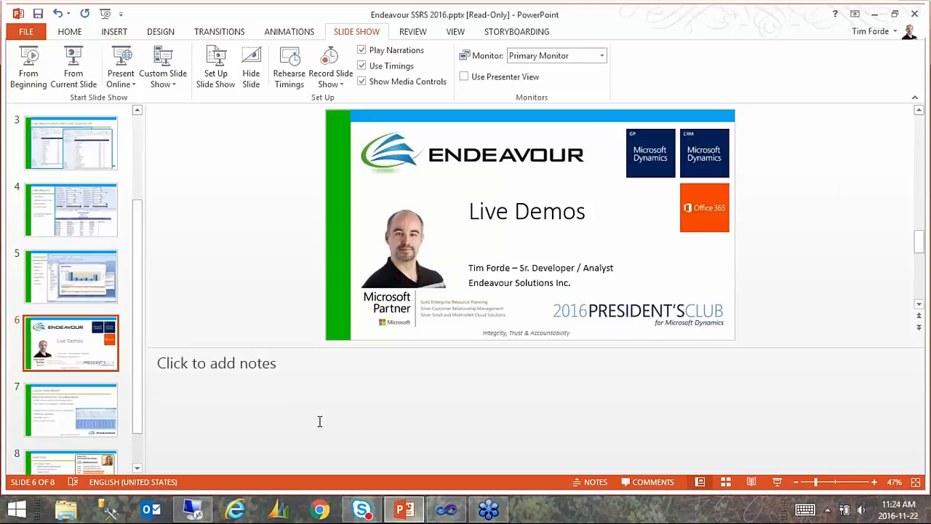
{"action": "left_click", "coordinate": [73, 71]}
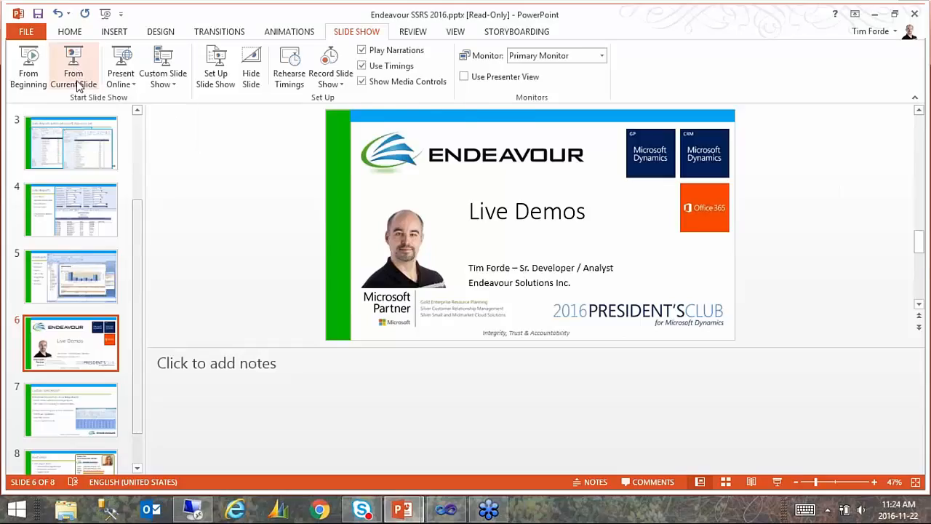